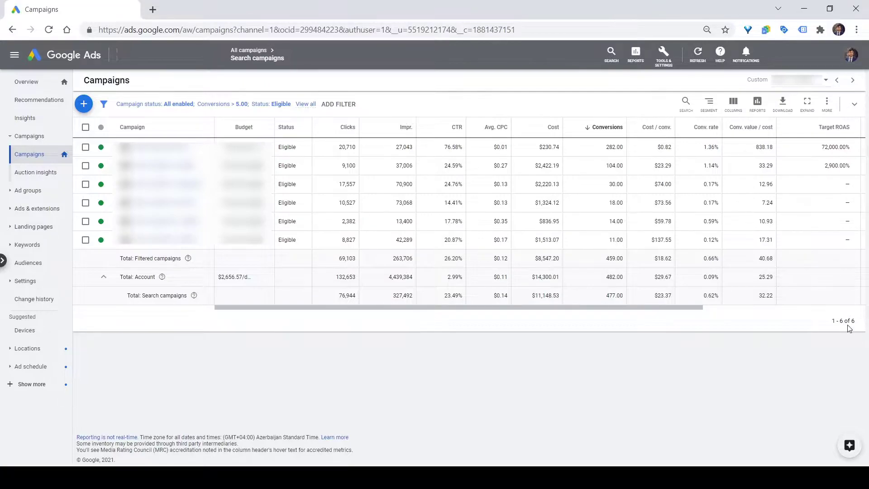
Step: Segment the campaigns table by device to review the per-device breakdown, and return the segmentation to None
click(714, 110)
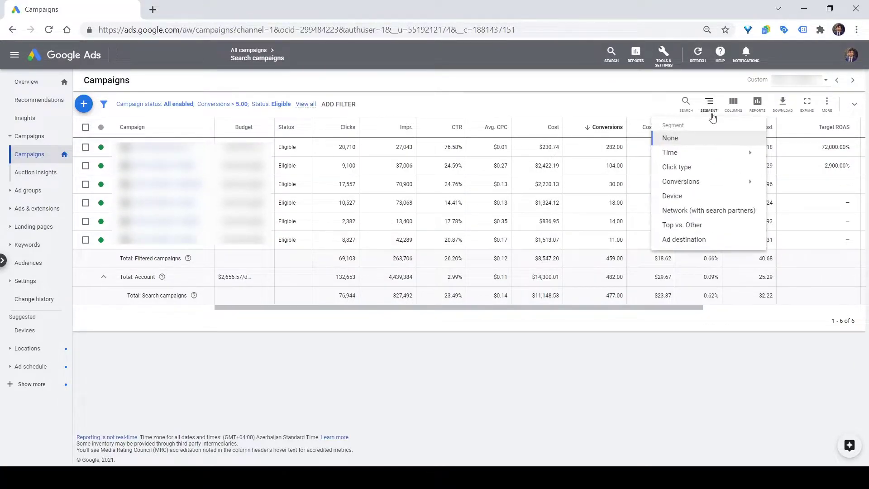
click(678, 198)
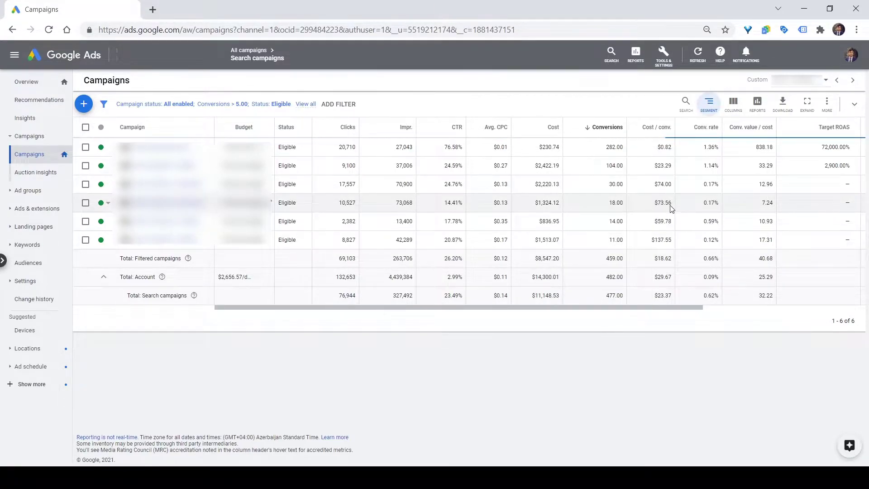
scroll(662, 253, down, 2)
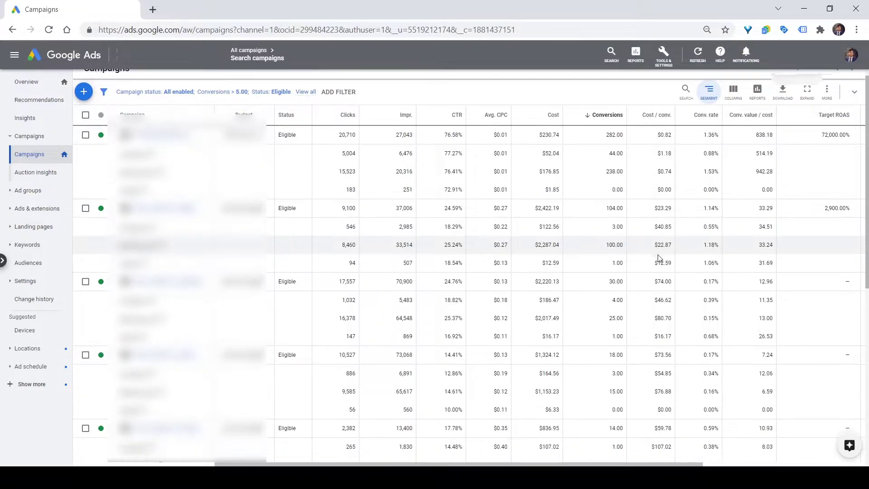
scroll(658, 255, up, 2)
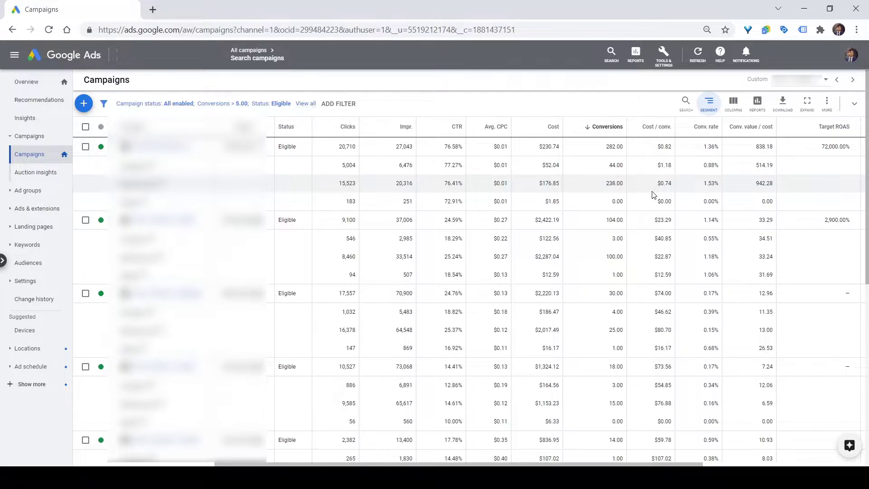
click(709, 103)
click(687, 141)
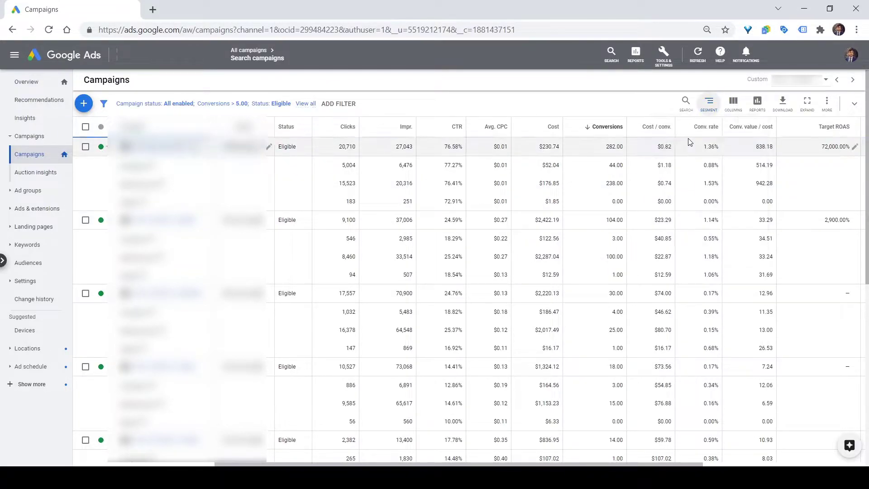
Step: Compare the first campaign's cost per conversion on computers and on mobile in the custom columns
scroll(660, 224, right, 5)
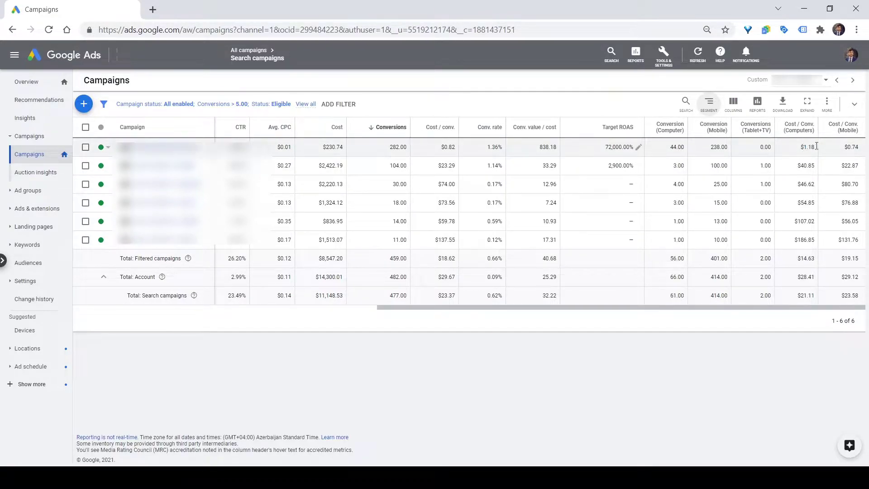
drag(800, 147, 859, 148)
click(859, 148)
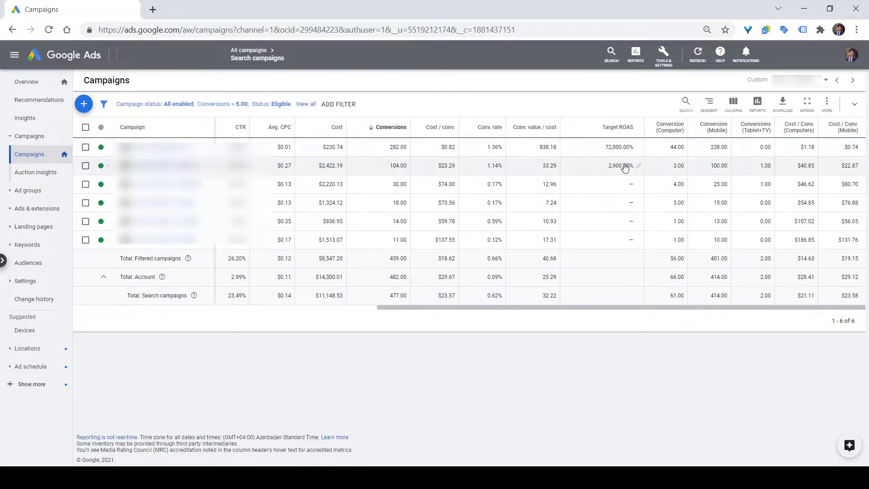
Step: Start a new custom column for the campaigns table and name it "ROAS (Mobile)"
click(731, 113)
click(720, 128)
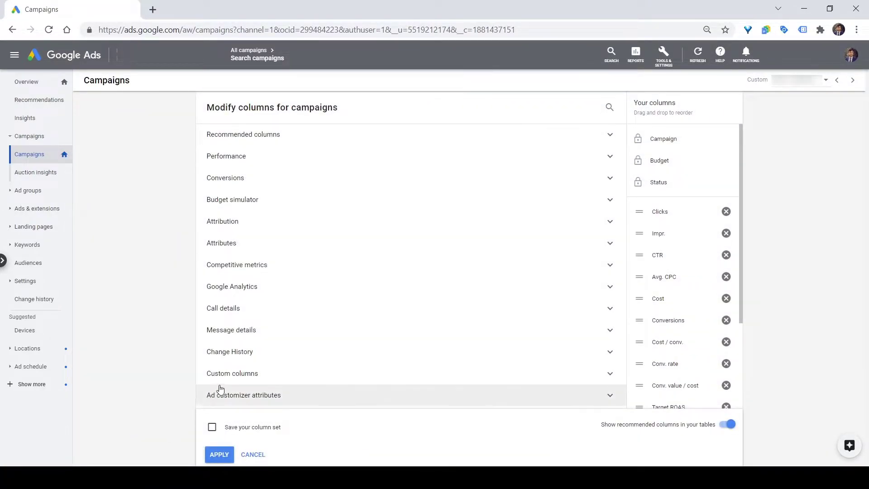
click(233, 379)
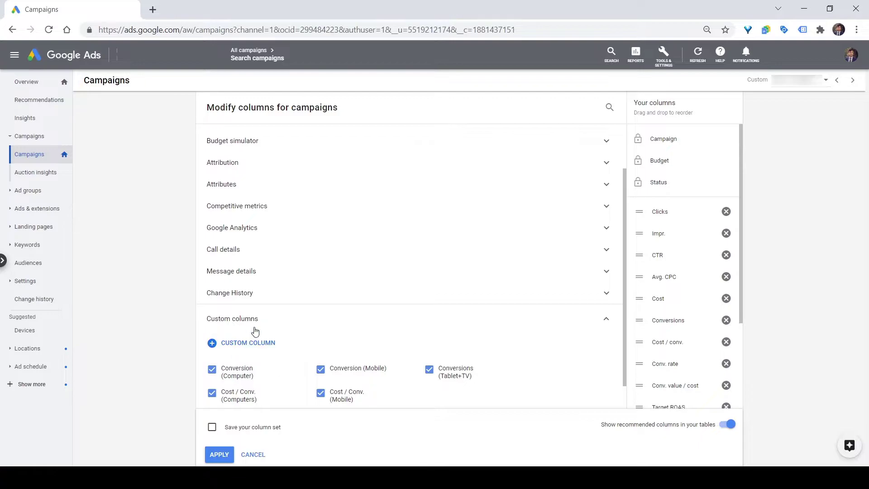
scroll(254, 330, down, 1)
click(248, 314)
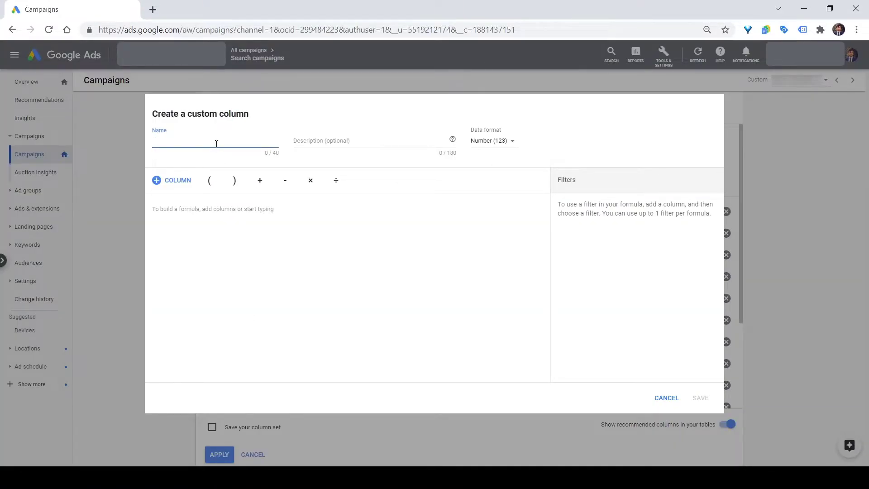
text(ROAS (Mobile))
Step: Add the Conversion value / cost metric to the custom column's formula
click(425, 244)
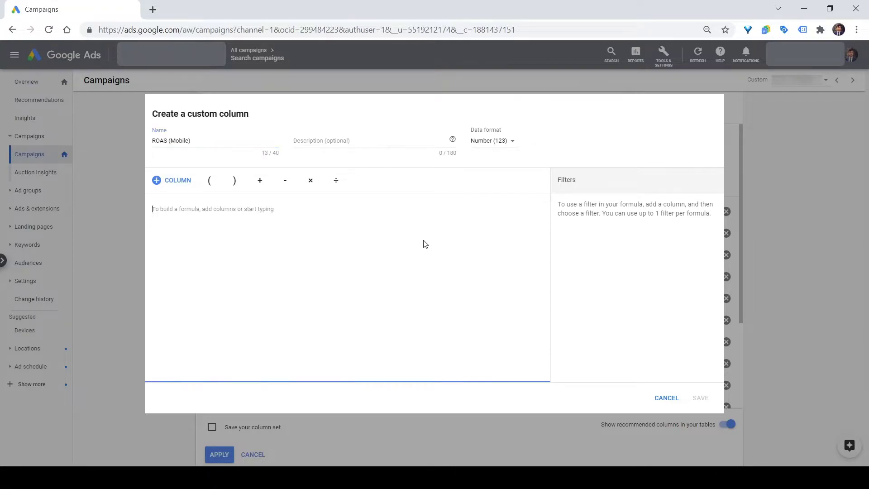
text(conversion)
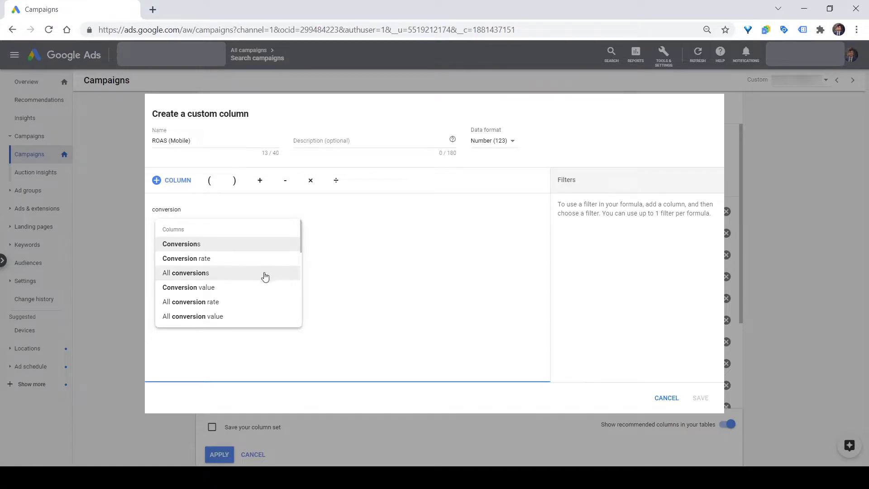
scroll(265, 277, down, 2)
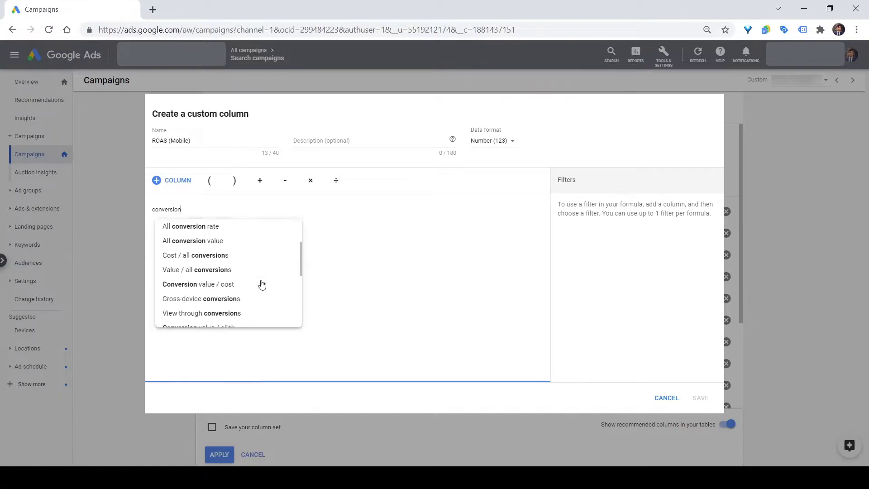
click(237, 281)
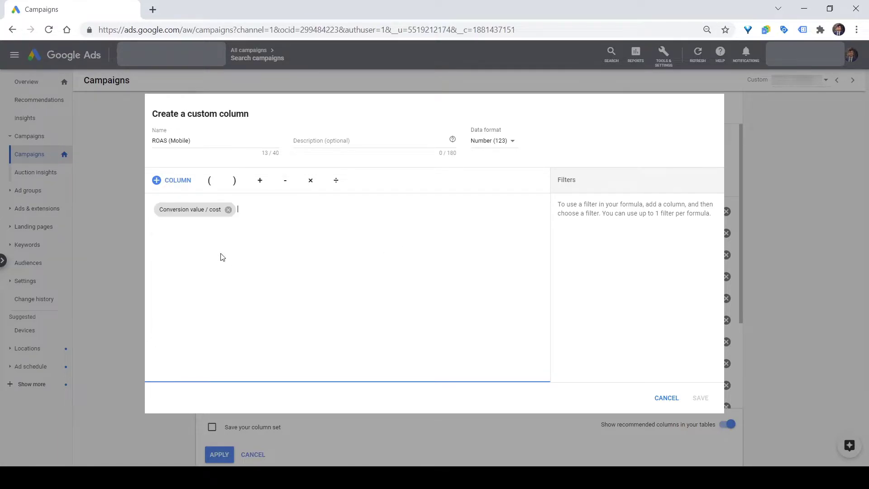
Step: Filter the Conversion value / cost metric by device so that it covers only Mobile phones
click(197, 217)
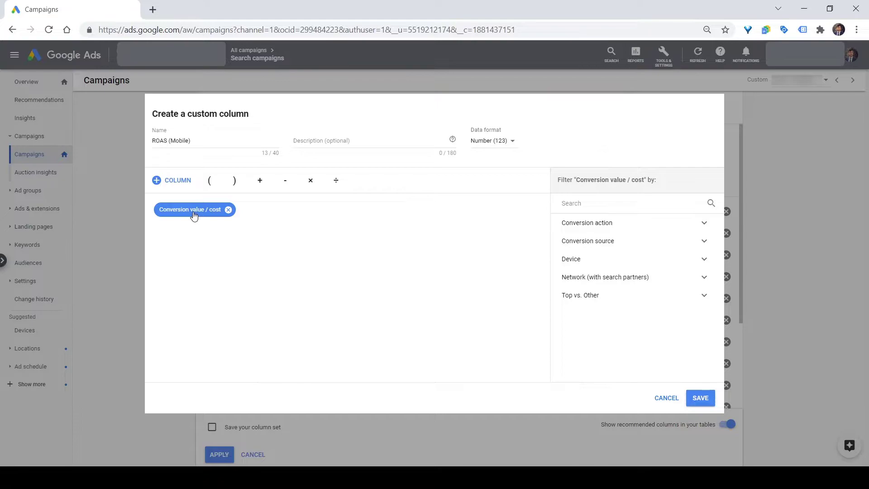
click(577, 264)
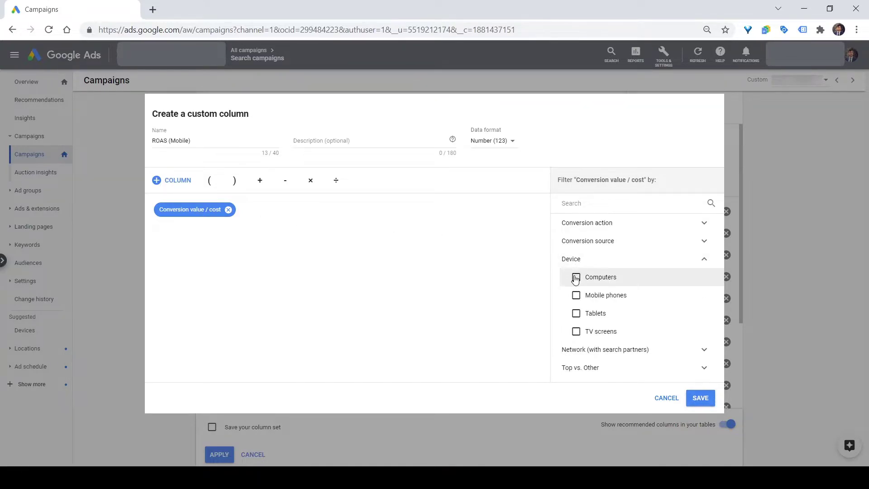
click(576, 277)
click(576, 277)
click(575, 295)
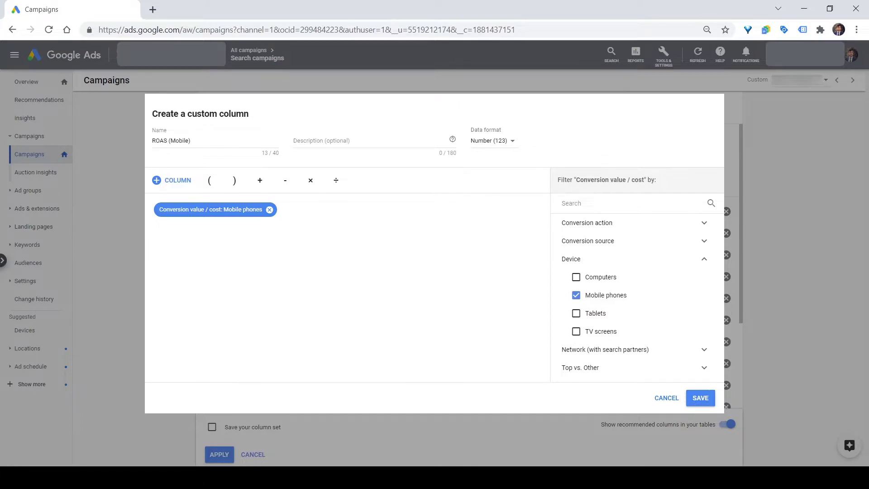
Step: Set the ROAS (Mobile) column's data format to Percent (%) and save the custom column
click(505, 145)
click(498, 156)
click(491, 145)
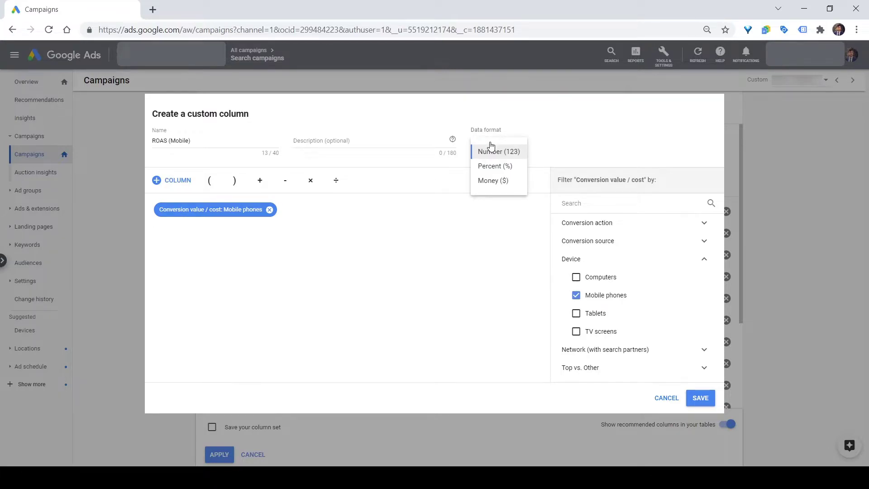
click(484, 167)
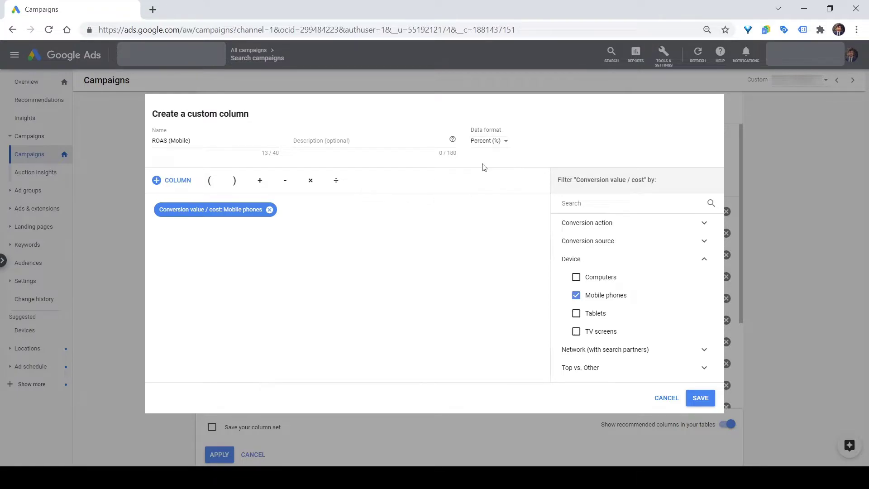
click(700, 398)
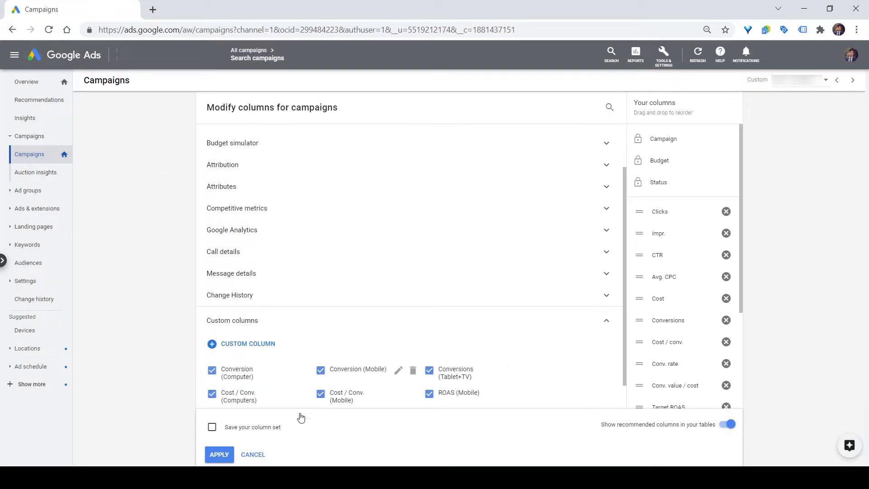
Step: Apply the modified columns to the campaigns table and check the first campaign's mobile ROAS
click(221, 454)
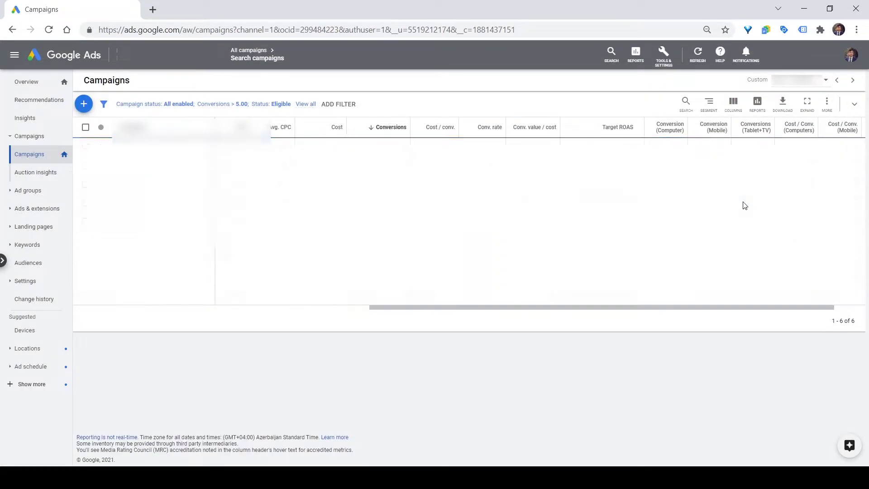
drag(830, 146, 854, 148)
click(854, 148)
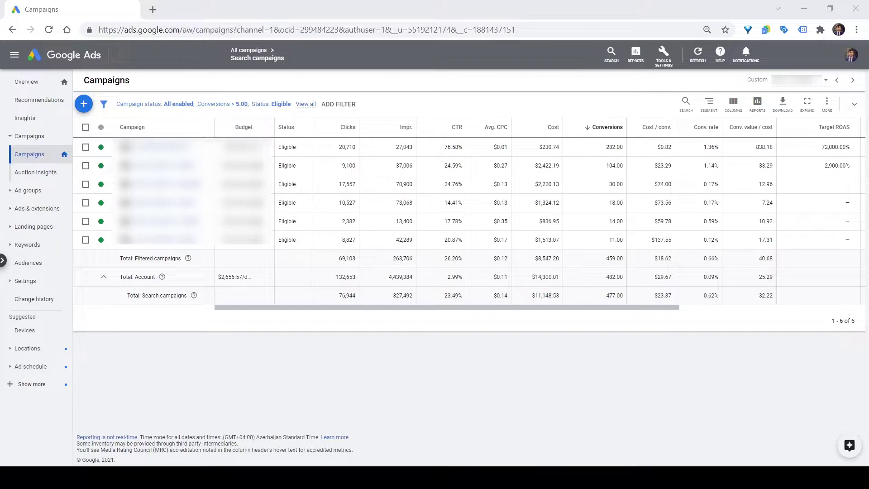
Step: Start another custom column for the campaigns table and name it "Average Order Value (AOV)"
click(734, 108)
click(724, 125)
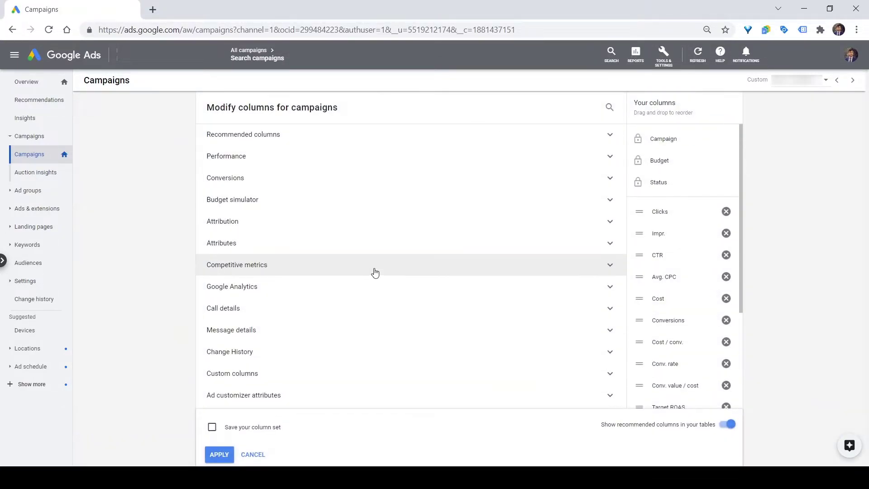
click(241, 374)
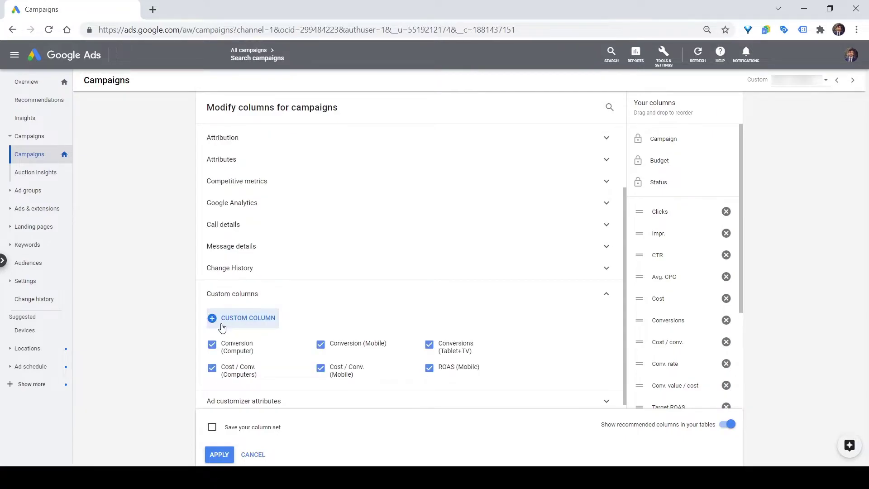
click(222, 327)
text(Aver)
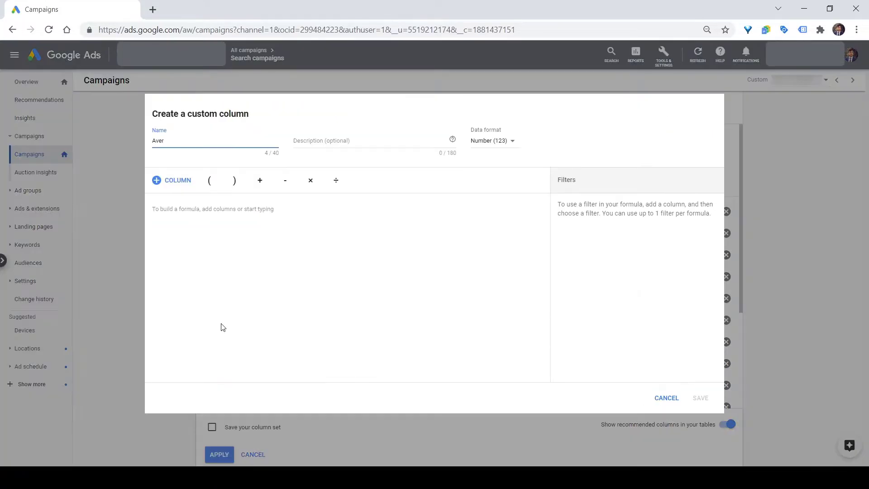
text(age Order Value (Ave)
key(BackSpace)
text(AOV)
Step: Build the custom column's formula as Conversion value / Conversions
click(251, 245)
text(co)
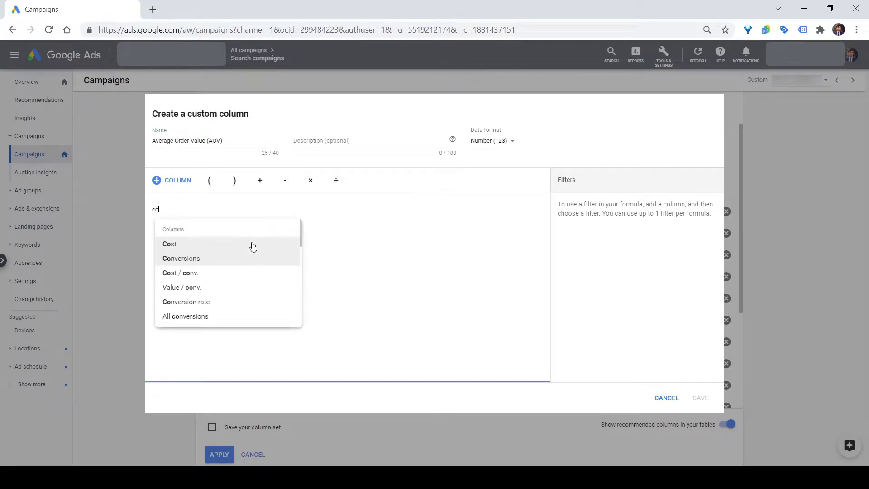
text(nversion)
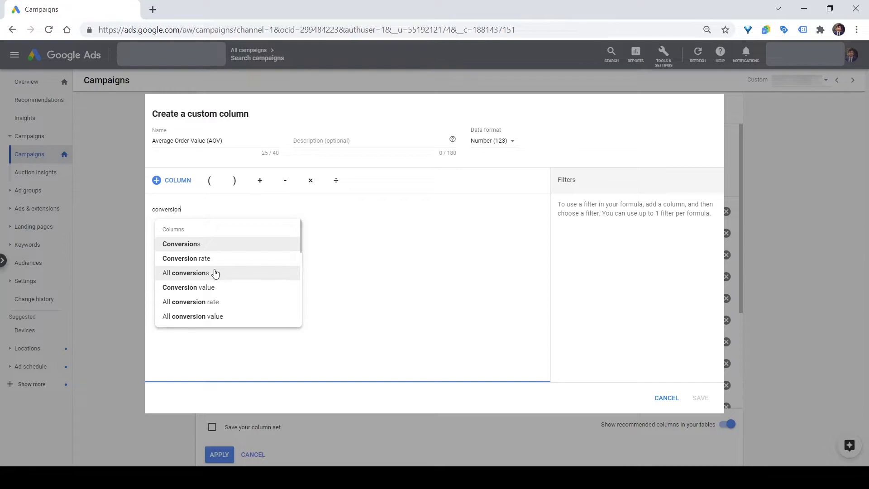
click(222, 287)
text(/c)
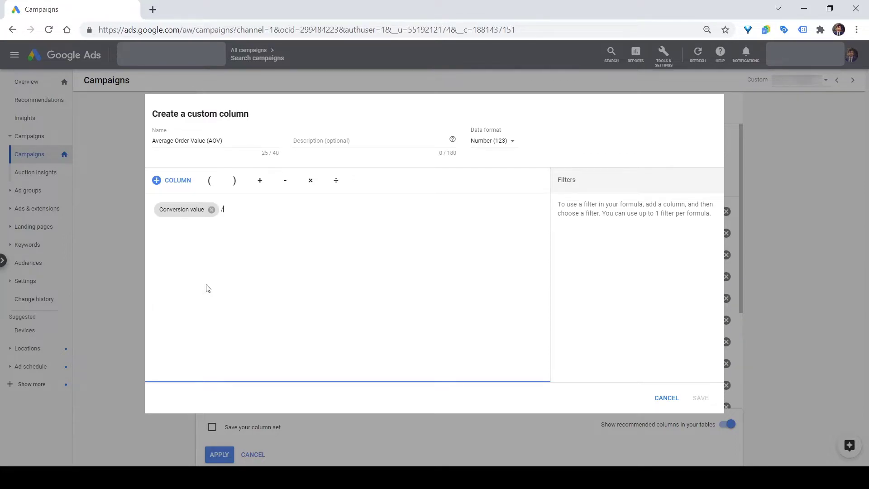
text(onver)
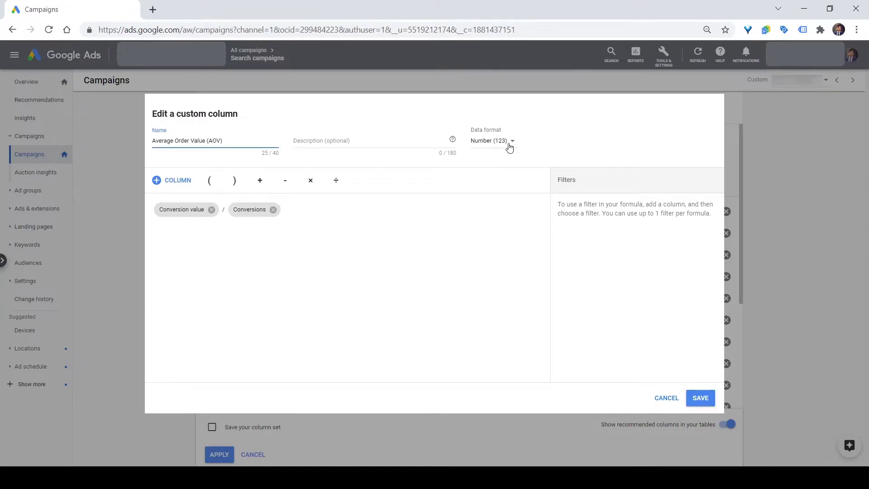
Step: Set the Average Order Value (AOV) column's data format to Money ($) and save the custom column
click(509, 144)
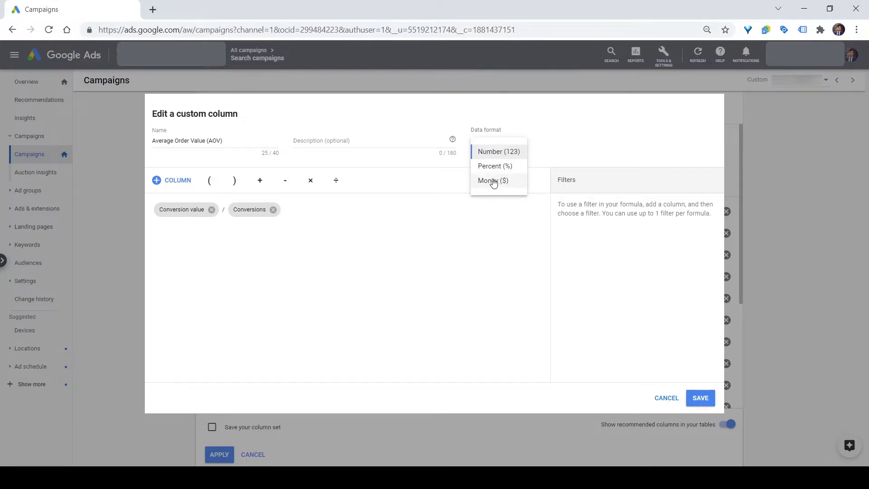
click(493, 181)
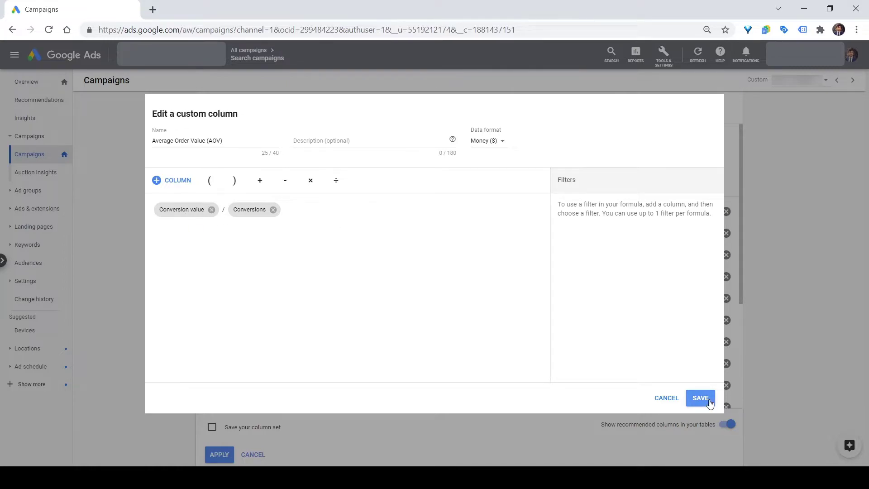
click(710, 403)
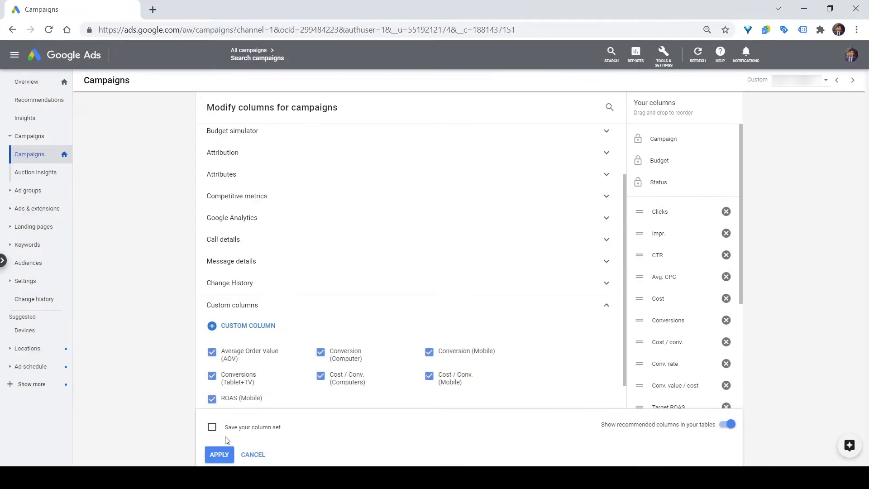
Step: Apply the updated column set to the campaigns table and check the first campaign's average order value
click(219, 454)
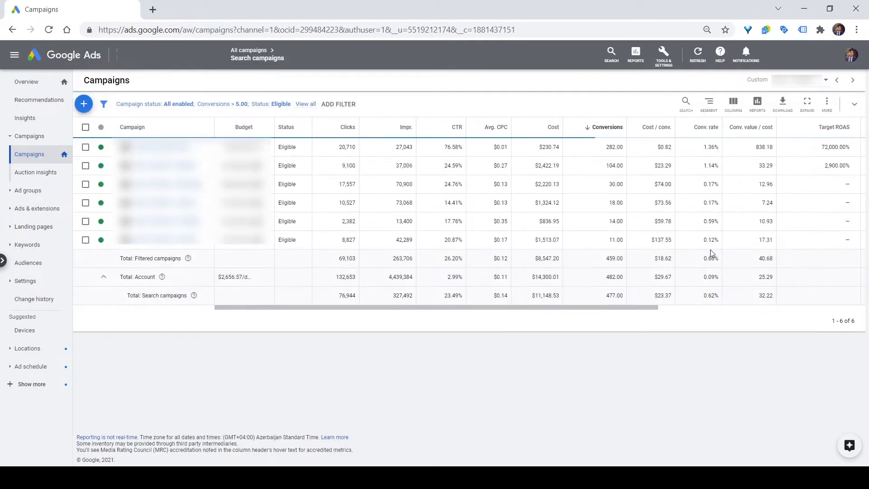
scroll(835, 220, right, 7)
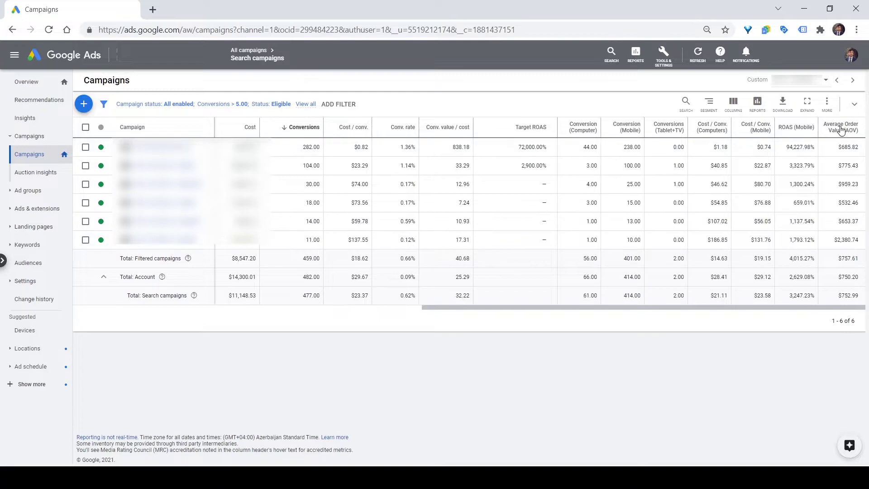
drag(838, 147, 863, 148)
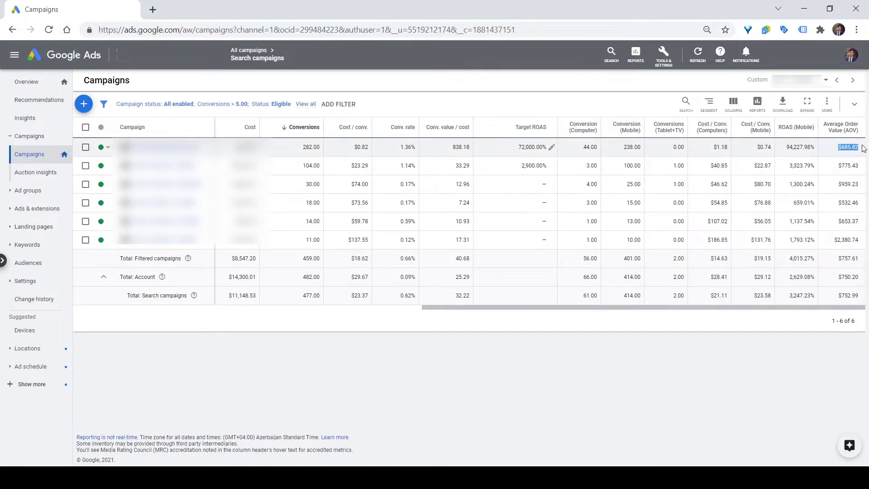
Step: Start another custom column for the campaigns table and name it "Profit"
click(356, 147)
click(734, 105)
click(723, 126)
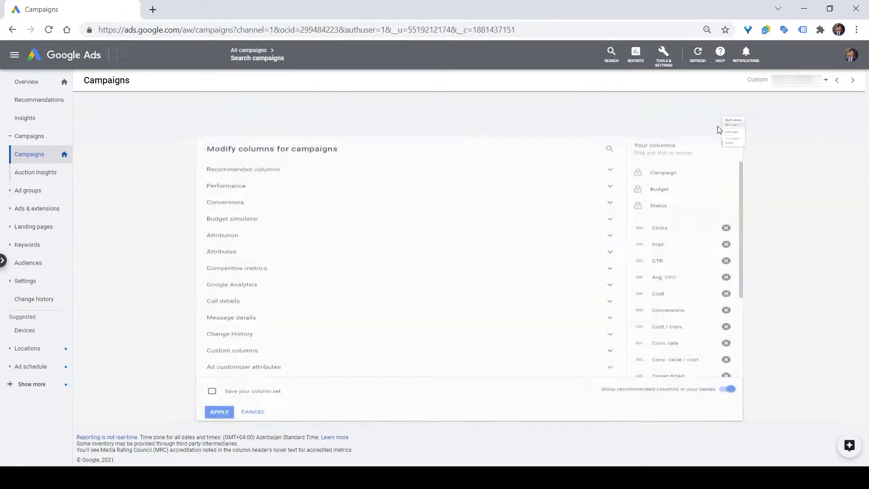
click(255, 373)
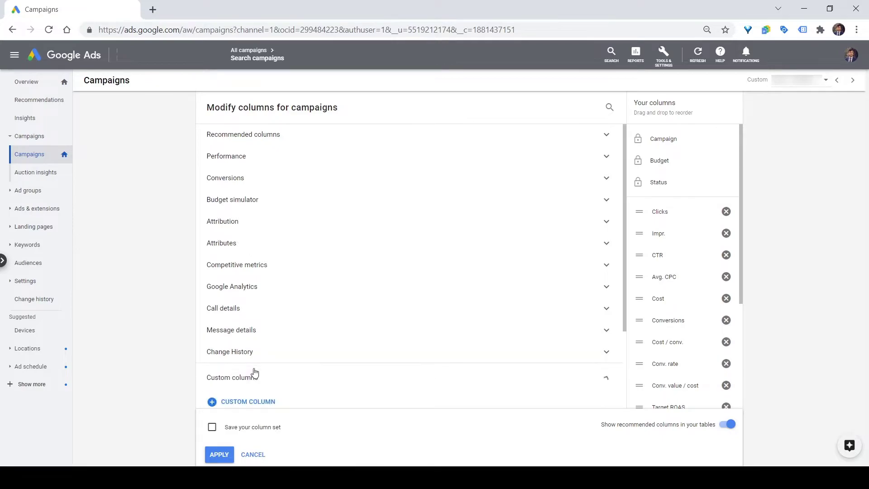
click(209, 401)
text(Profit)
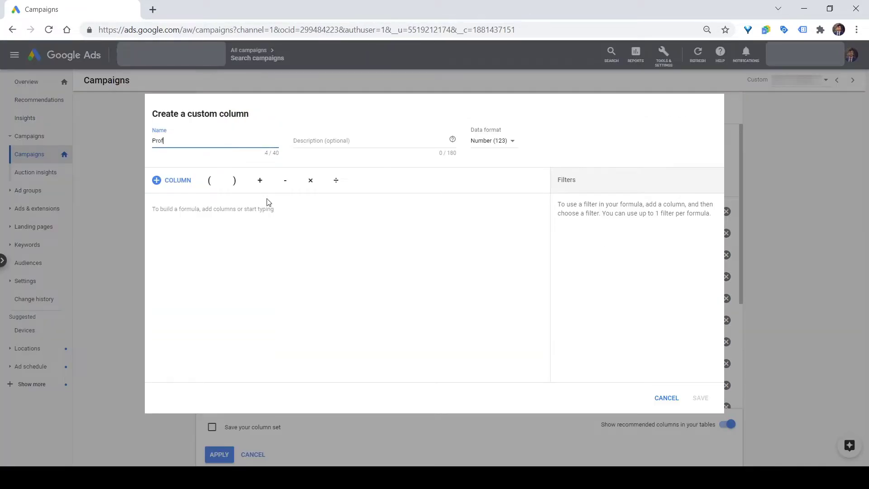
Step: Build the Profit column's formula as (Conversion value * 0.30) - Cost
click(243, 216)
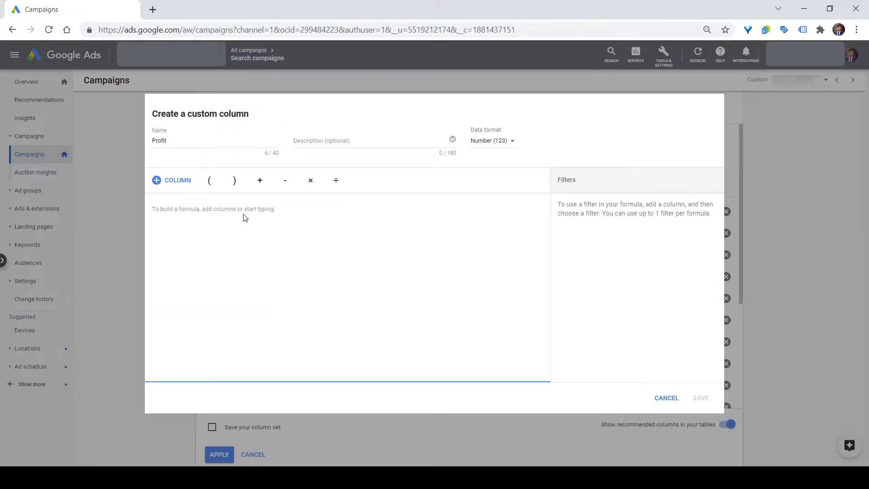
text((conve)
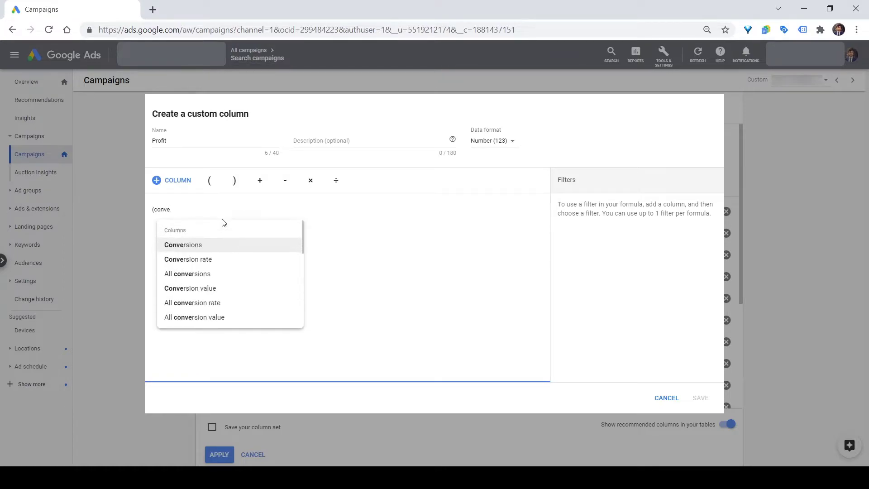
text(rsion)
click(199, 289)
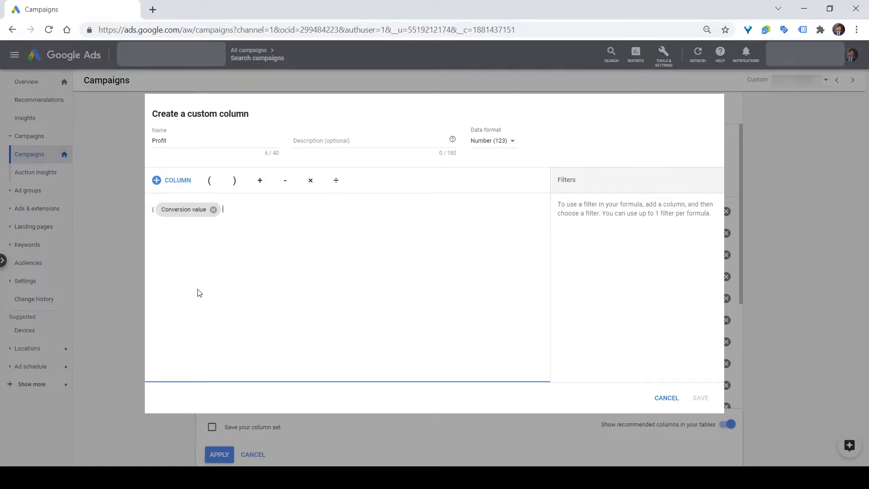
click(309, 180)
text(0.30))
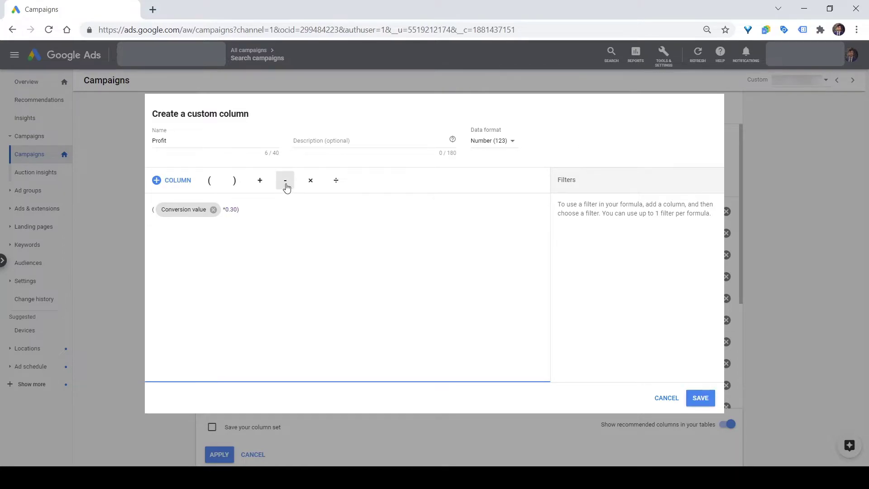
click(286, 180)
text(cost)
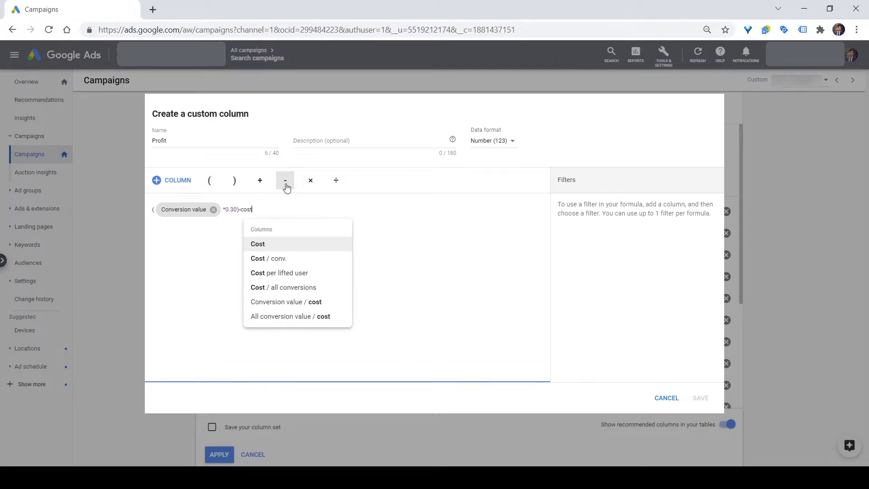
click(266, 243)
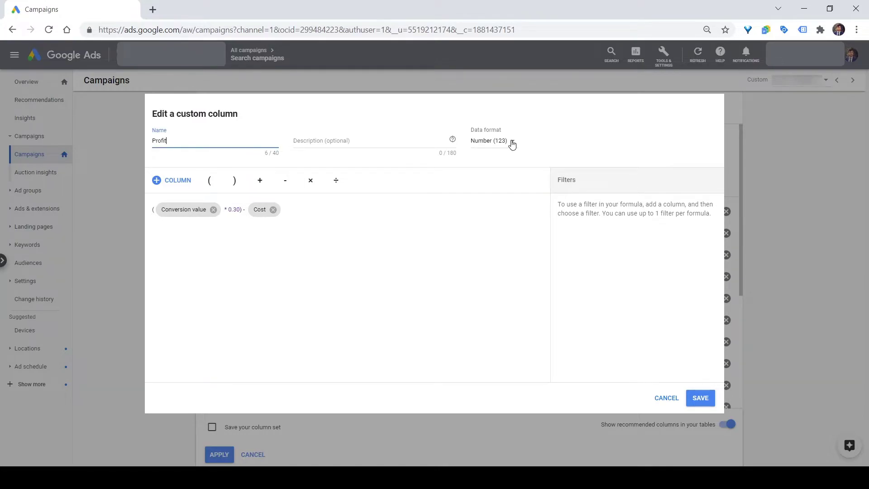
Step: Save the Profit column with the Money ($) data format and apply the updated column set to the campaigns table
click(512, 144)
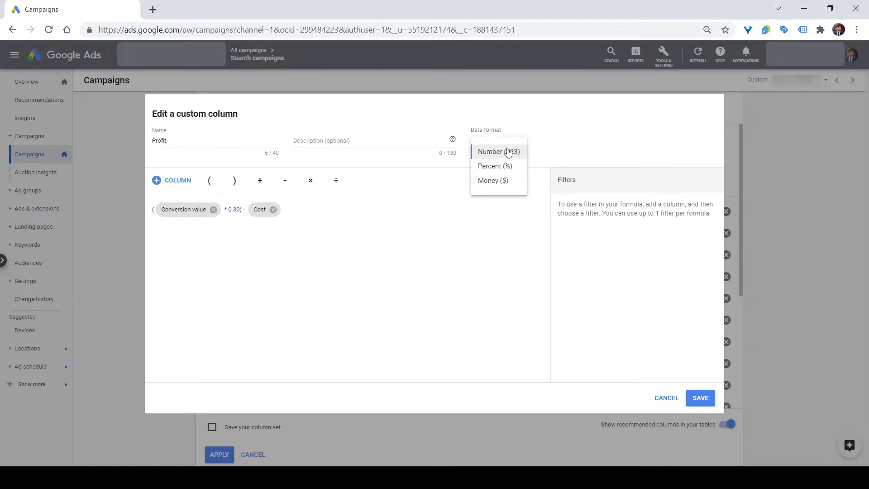
click(494, 183)
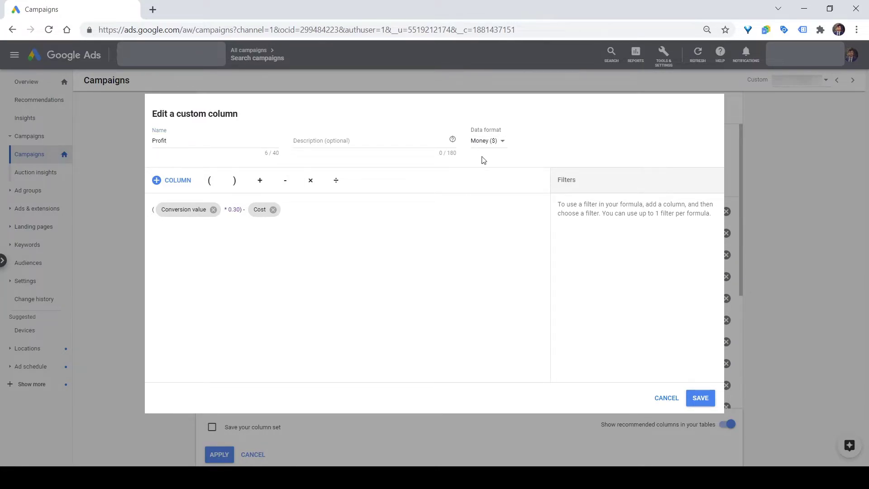
click(700, 399)
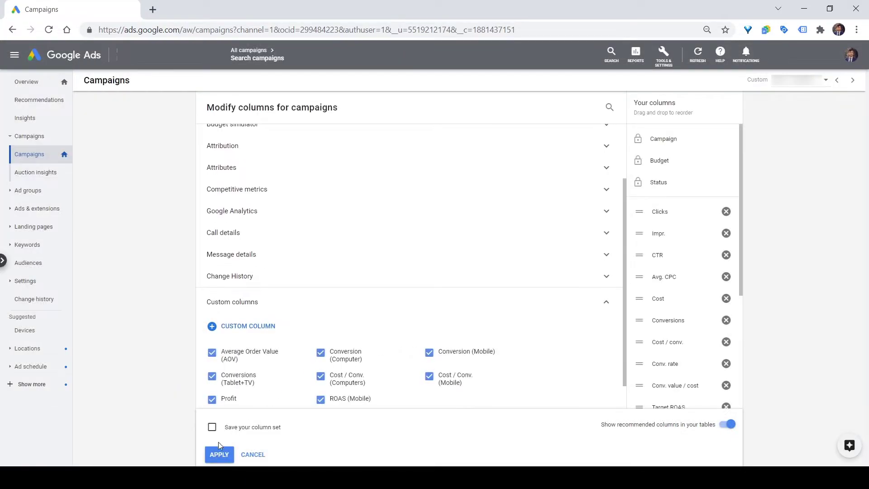
click(219, 454)
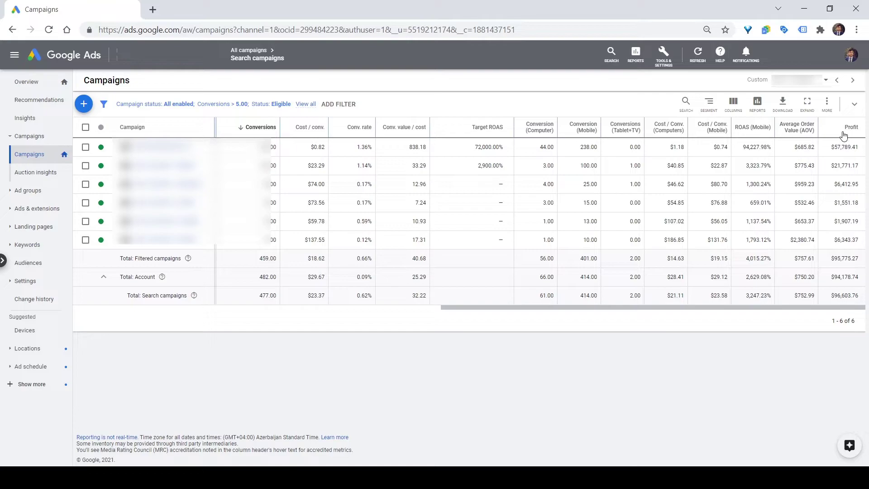
Step: Reopen the Profit custom column, add the description "Profit = (conversion value * 0.30) - cost" and save it
click(733, 103)
click(723, 129)
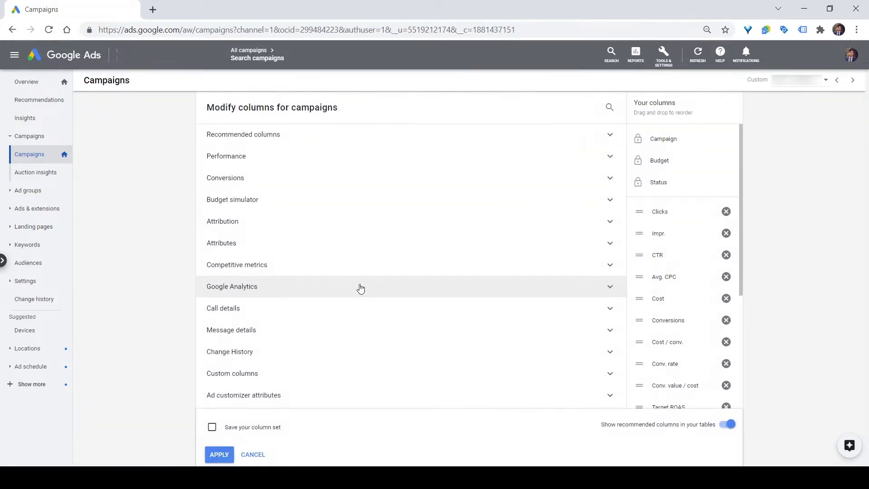
click(263, 373)
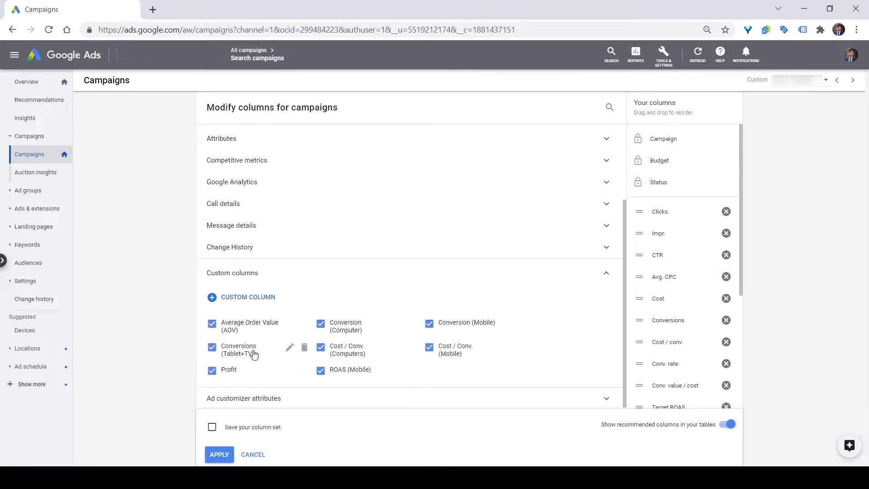
click(290, 370)
click(344, 154)
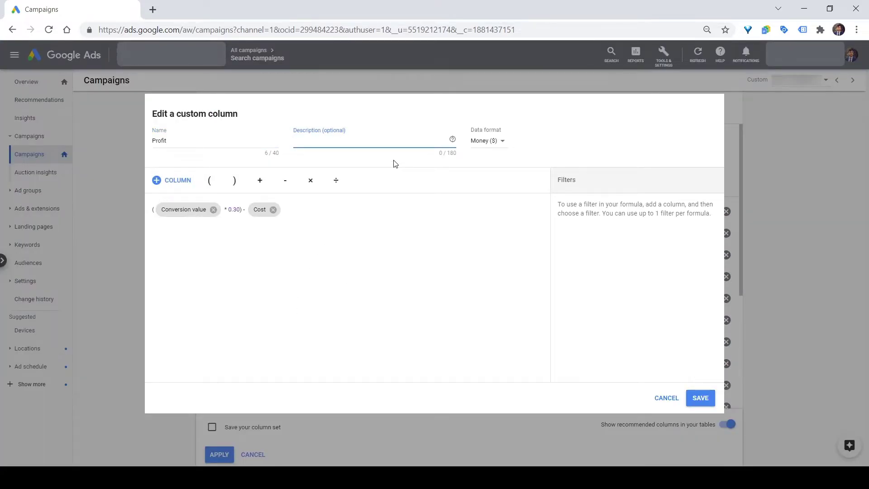
click(328, 150)
text(Profit = (conversion value * 0.30) - cost)
click(705, 399)
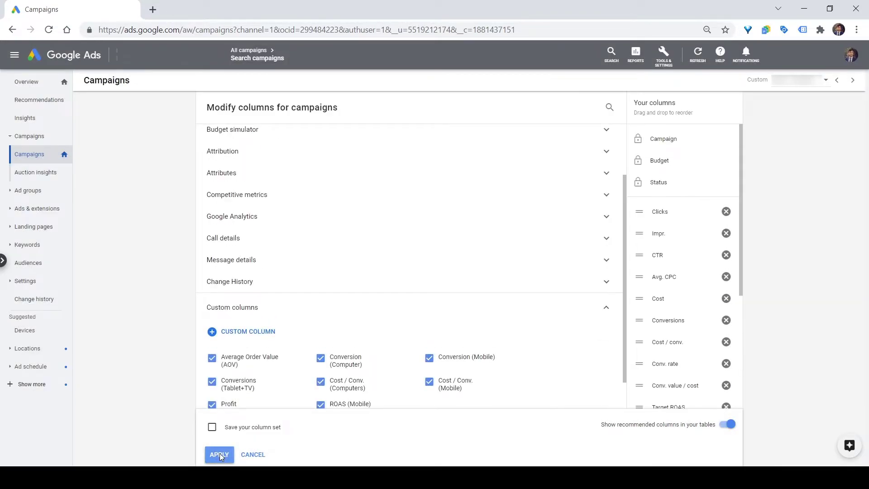
Step: Apply the column set and check the description shown for the Profit column in the campaigns table header
click(220, 454)
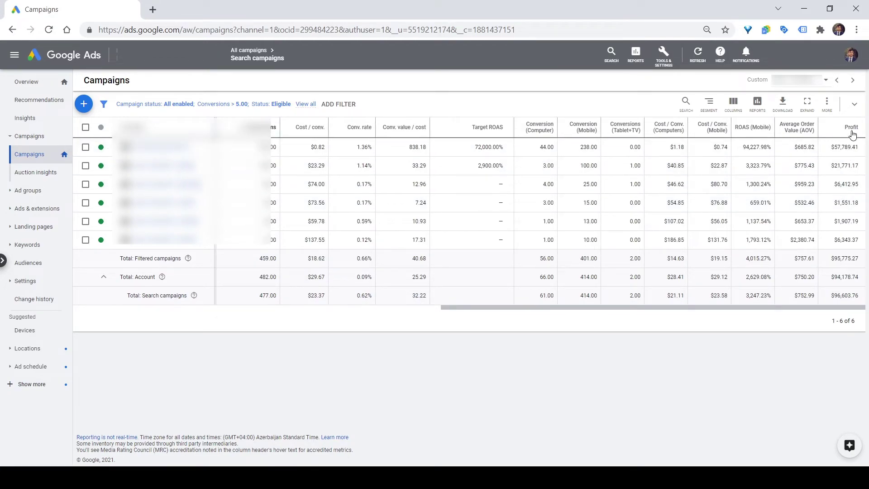
mouse_move(853, 132)
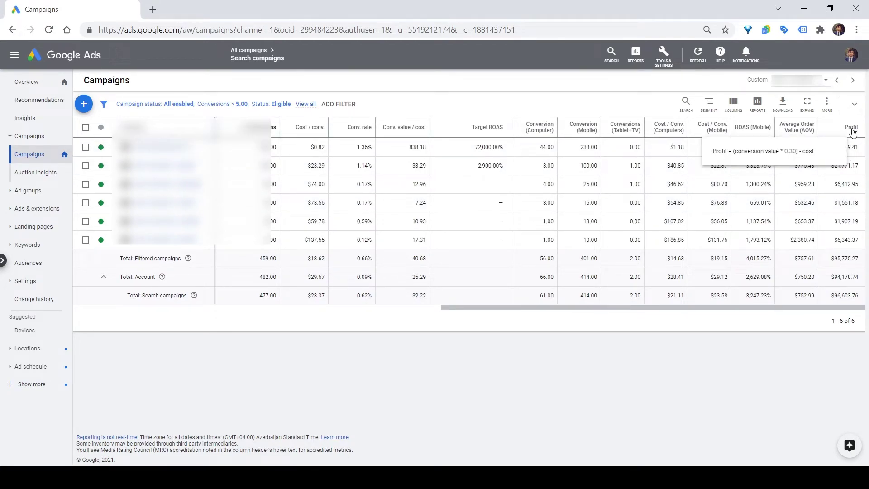
drag(816, 153, 716, 156)
click(716, 157)
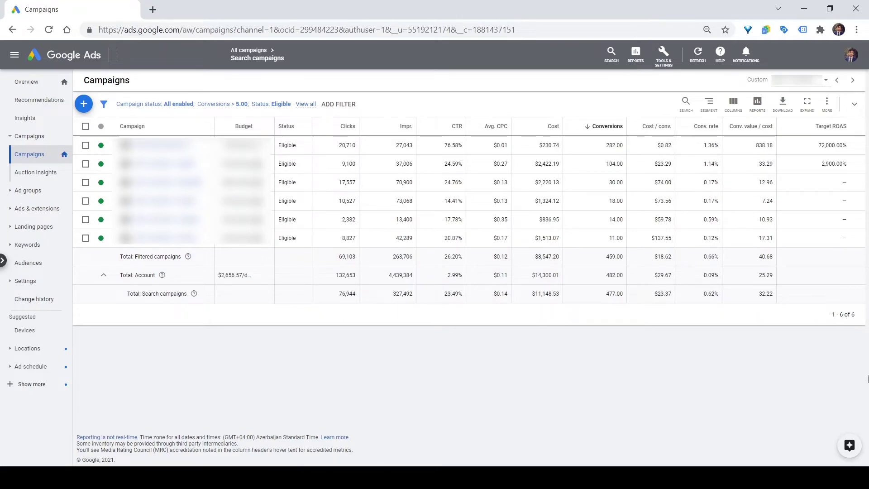
Step: Start a new custom column for the campaigns table and name it "ROAS (Top Position) %"
click(733, 104)
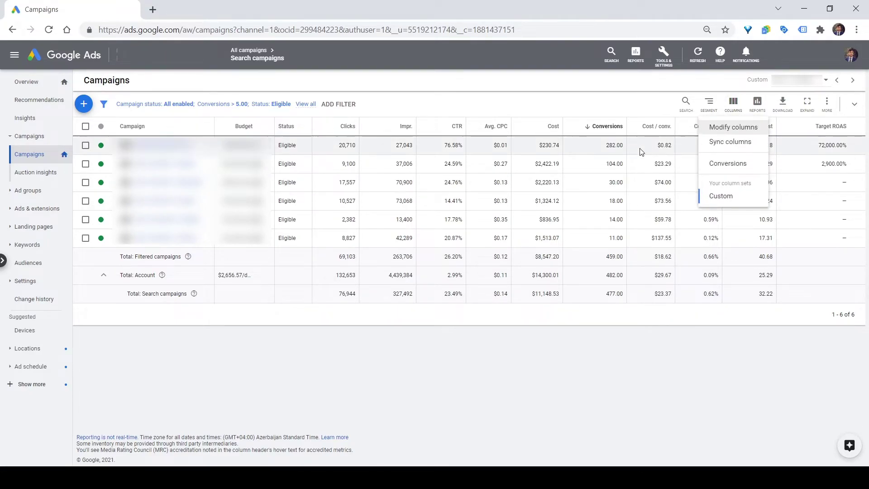
click(728, 128)
click(240, 383)
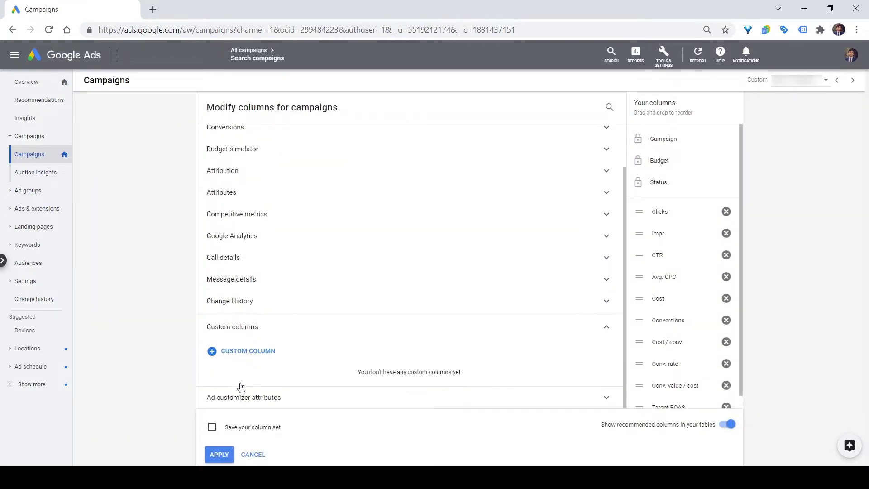
click(233, 351)
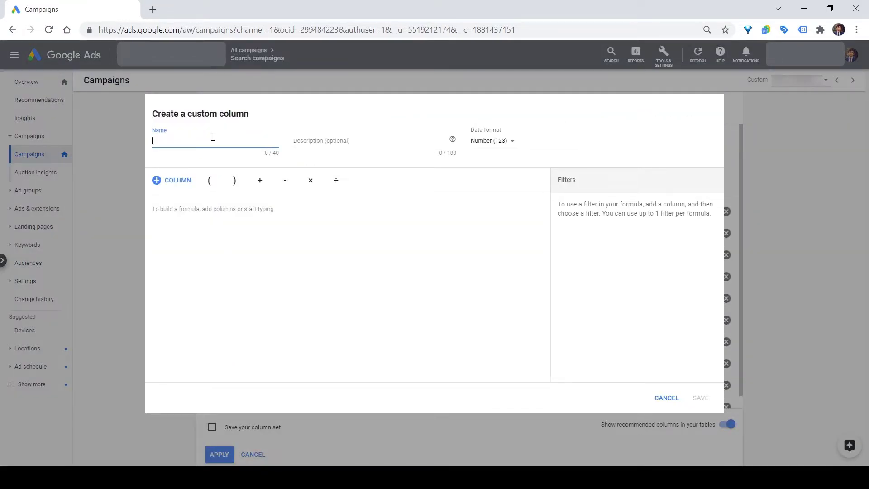
text(ROAS (Top Position) %)
Step: Use Conversion value / cost as the column's formula and filter it by Top vs. Other to Google search: Top
click(199, 236)
text(convers)
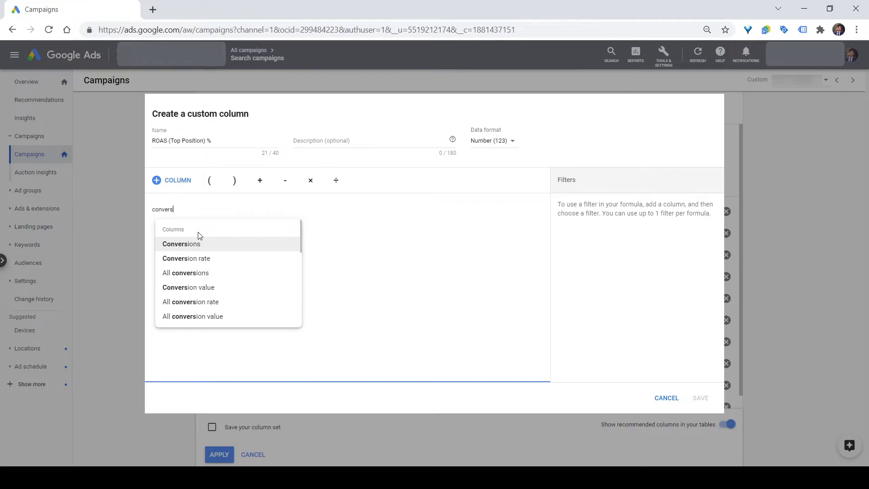
text(ion valu)
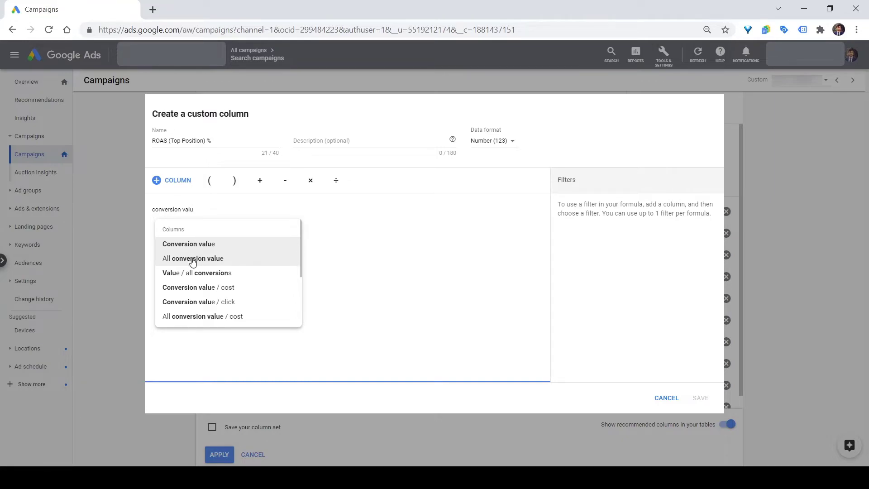
click(195, 287)
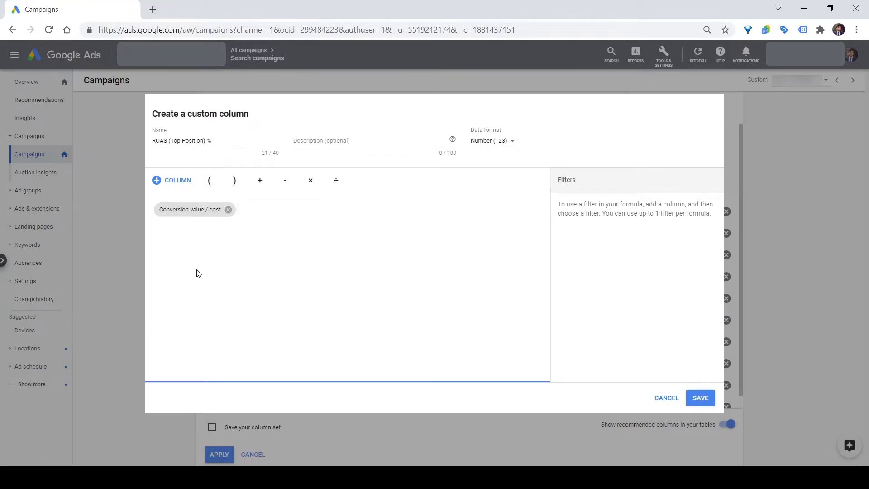
click(197, 210)
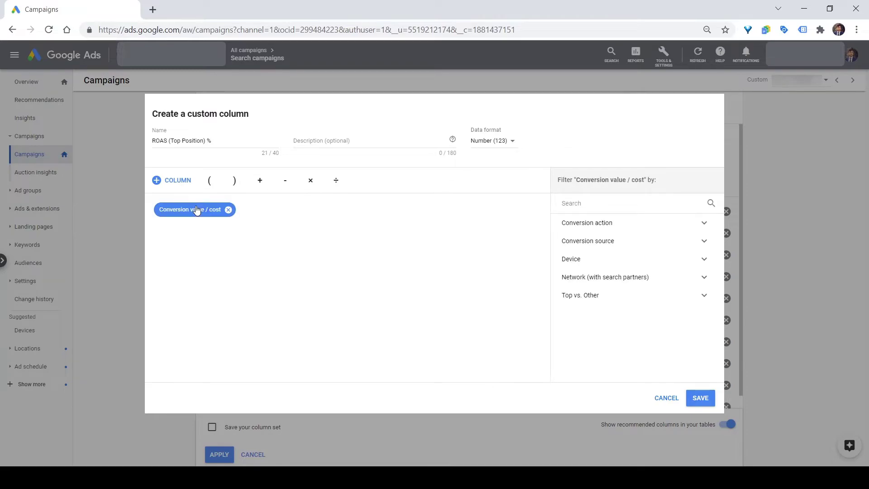
click(634, 296)
click(576, 313)
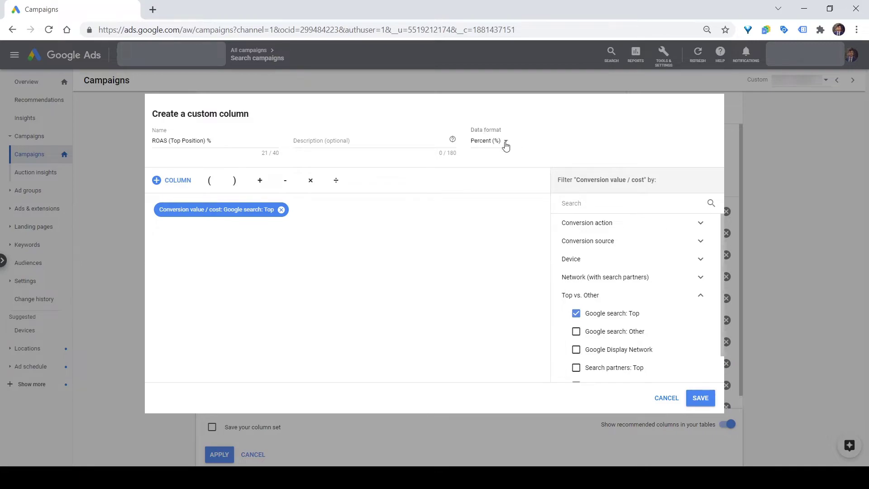
Step: Set the ROAS (Top Position) % column's data format to Percent (%) and save the custom column
click(505, 142)
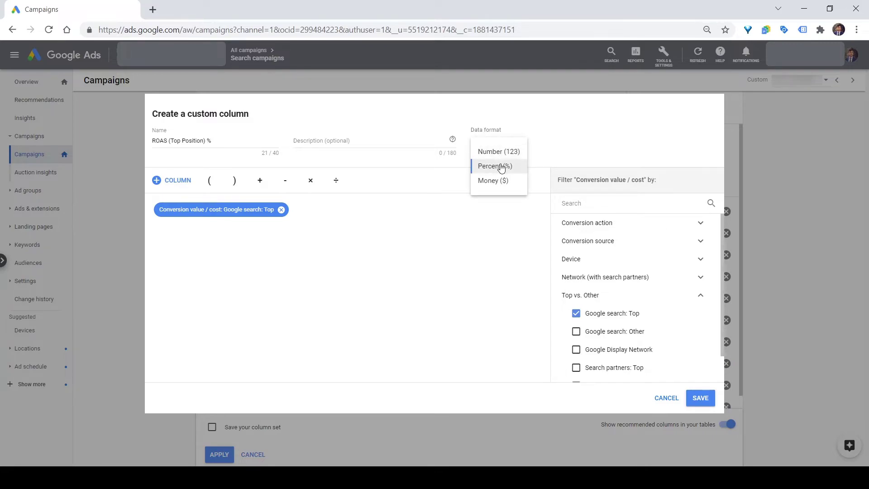
click(501, 167)
click(700, 398)
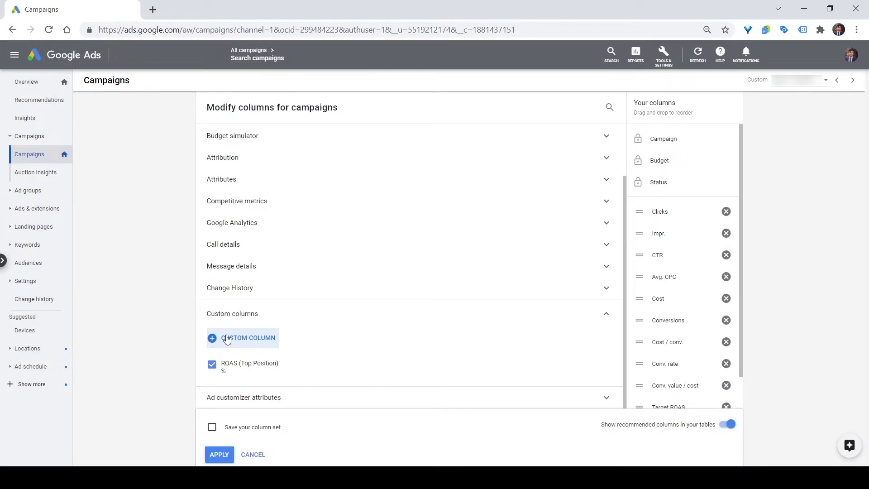
Step: Start another custom column and name it "ROAS (Other Positions) %"
click(226, 340)
text(ROAS (Other Po)
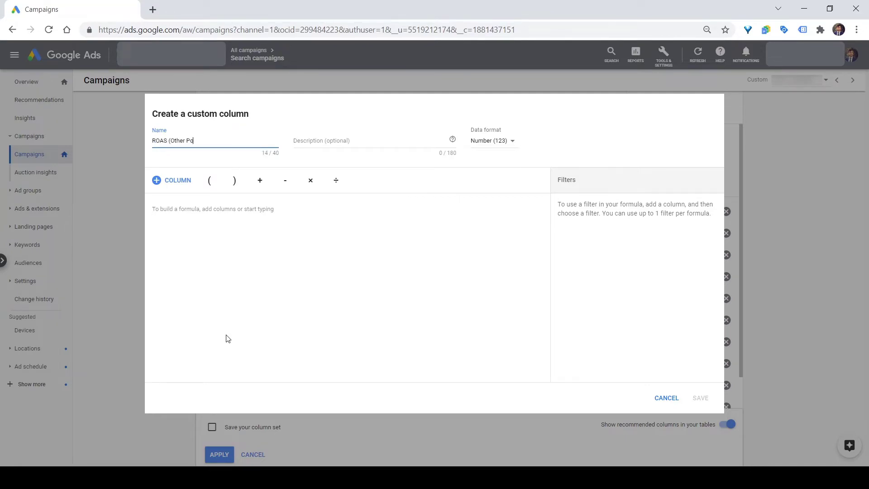
text(sitions) %)
Step: Use Conversion value / cost as the column's formula and filter it by Top vs. Other to Google search: Other
click(426, 198)
text(conversion value / cost)
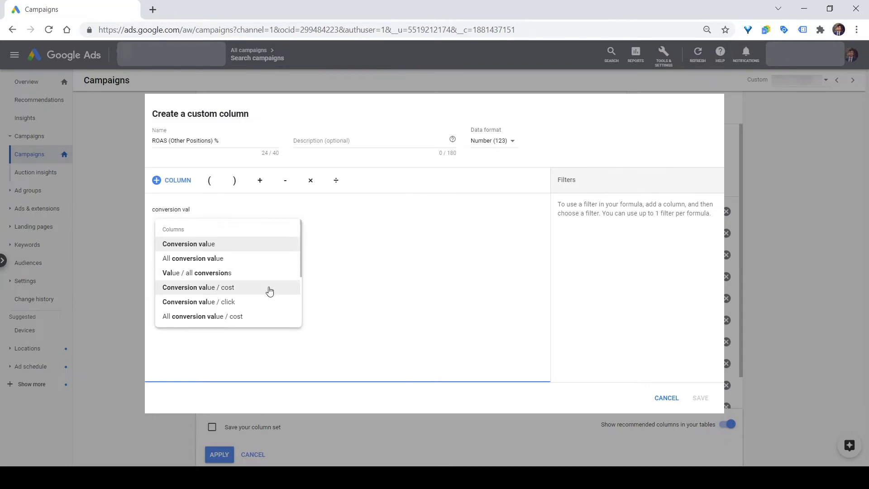
click(272, 290)
click(208, 209)
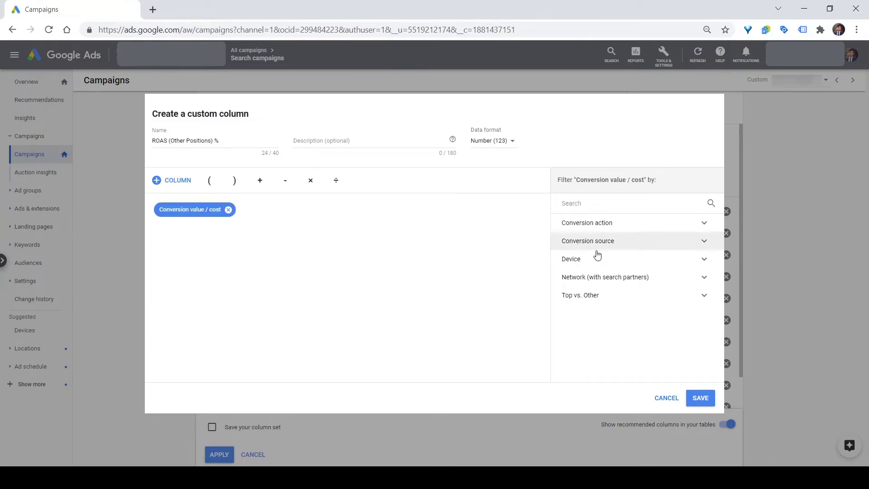
click(589, 295)
click(576, 332)
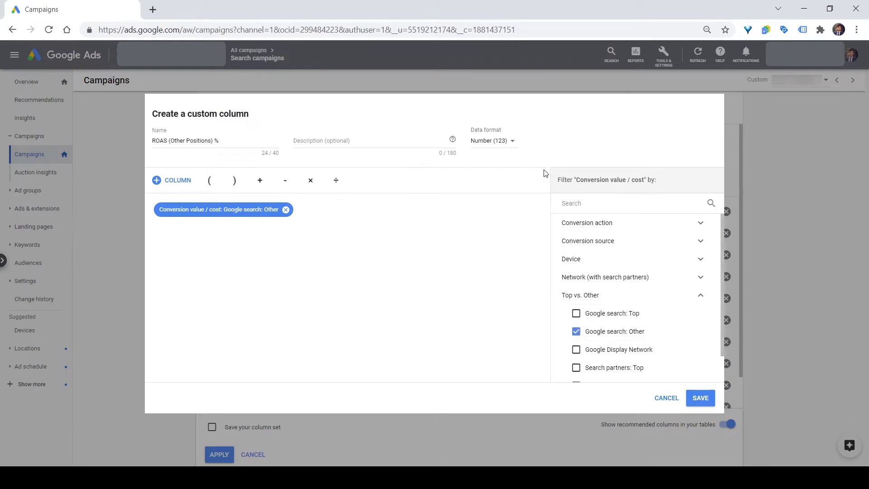
Step: Set the ROAS (Other Positions) % column's data format to Percent (%) and save the custom column
click(494, 142)
click(488, 166)
click(700, 397)
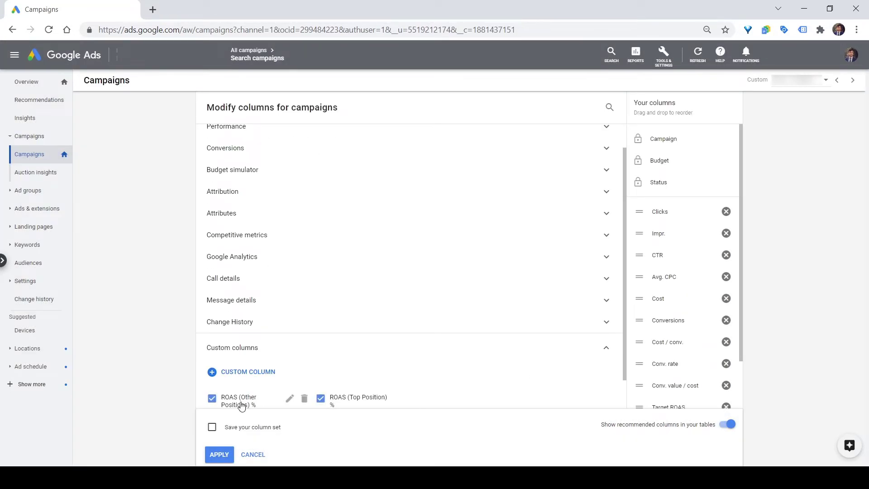
Step: Apply the modified column selection, including the new ROAS position columns, to the campaigns table
click(220, 454)
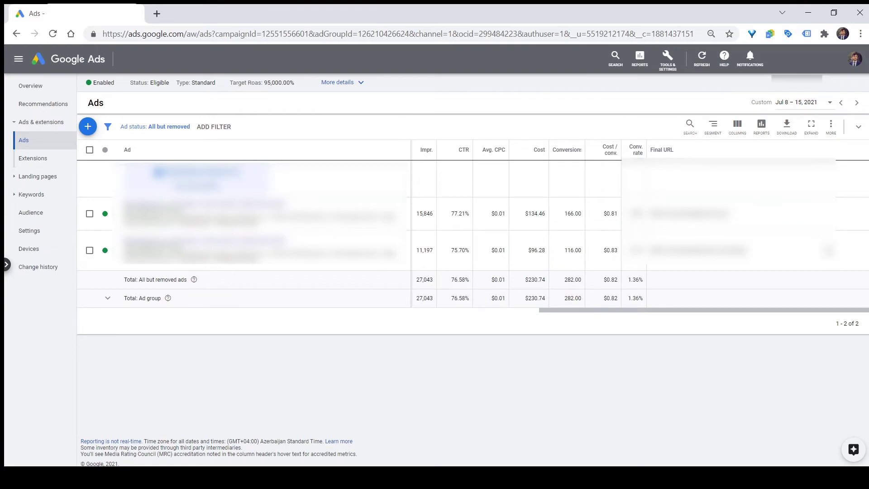
Step: Start a new custom column for the ads table and name it "Conv / Impr"
click(738, 123)
click(726, 154)
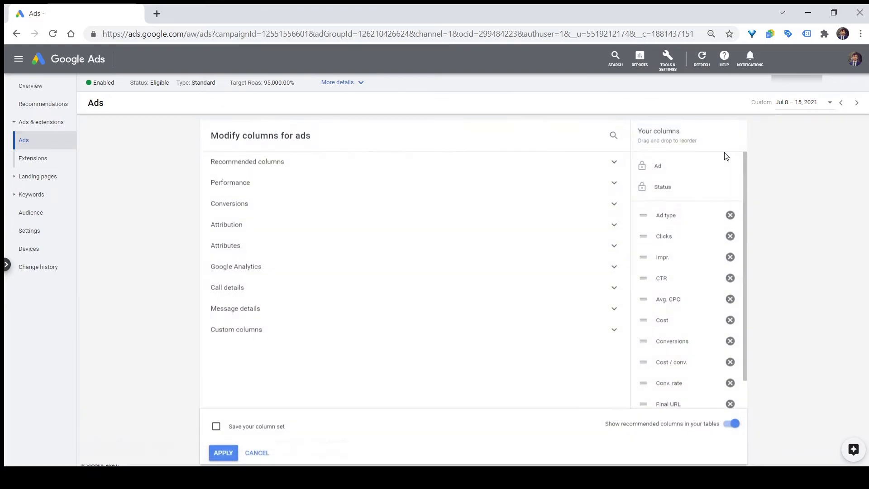
click(280, 333)
click(248, 359)
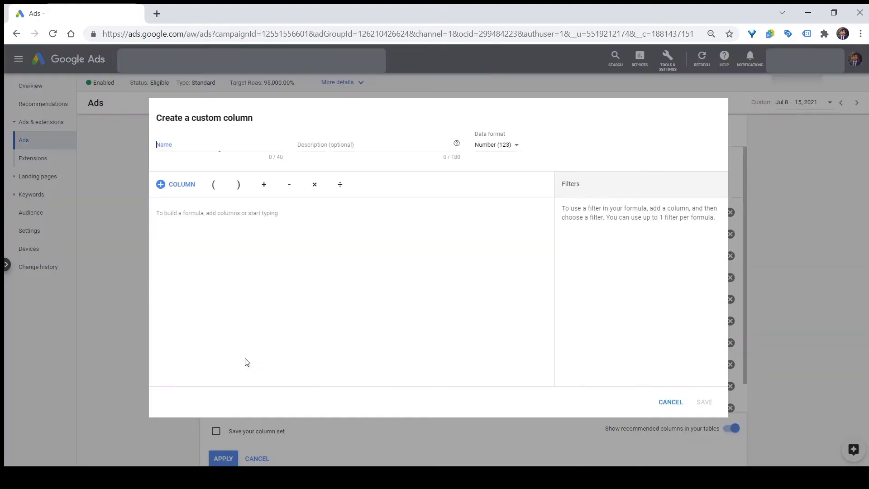
text(Conv /)
text(Impr)
Step: Build the Conv / Impr column's formula as Conversions divided by Impr
click(190, 213)
text(conv)
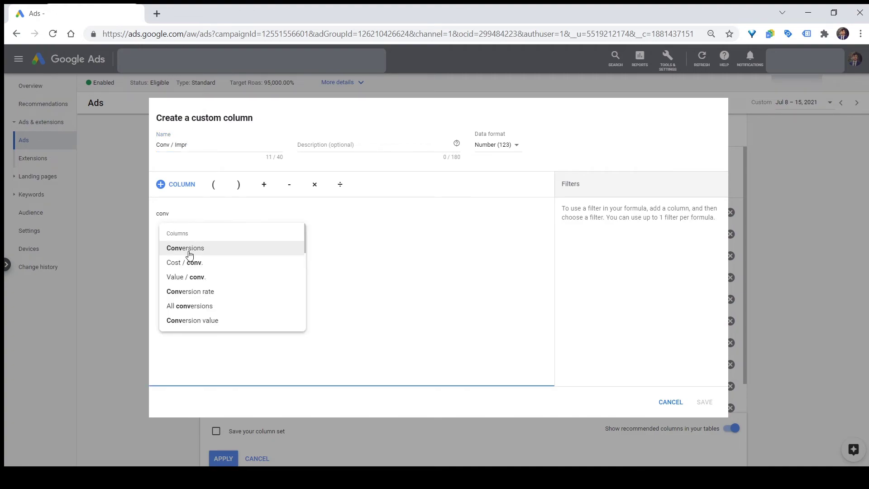
click(190, 249)
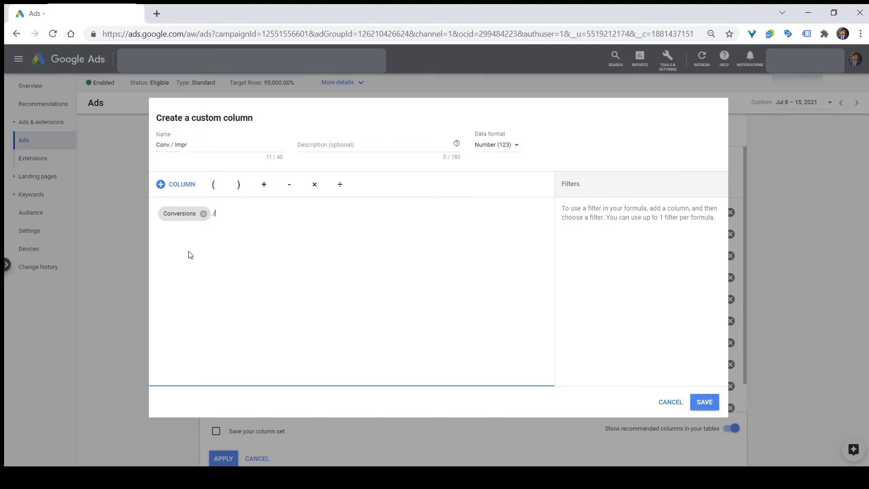
text(/im)
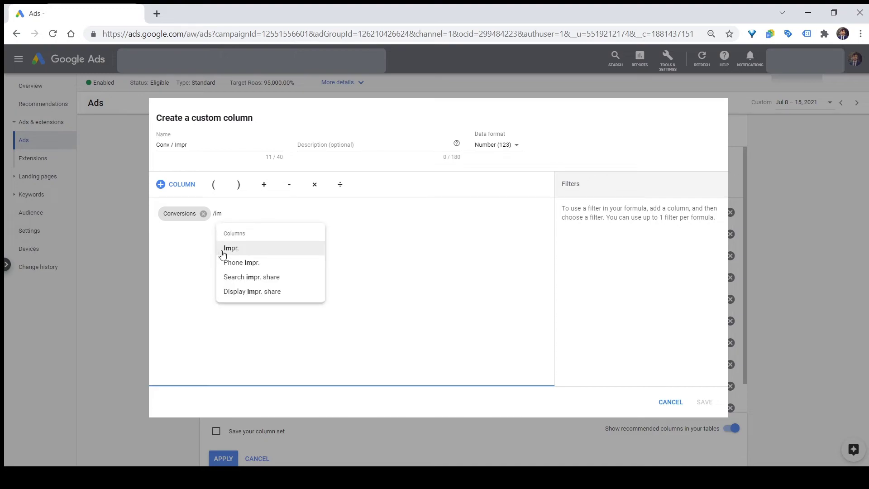
click(223, 254)
Step: Set the Conv / Impr column's data format to Percent (%), save it and apply it to the ads table
click(515, 145)
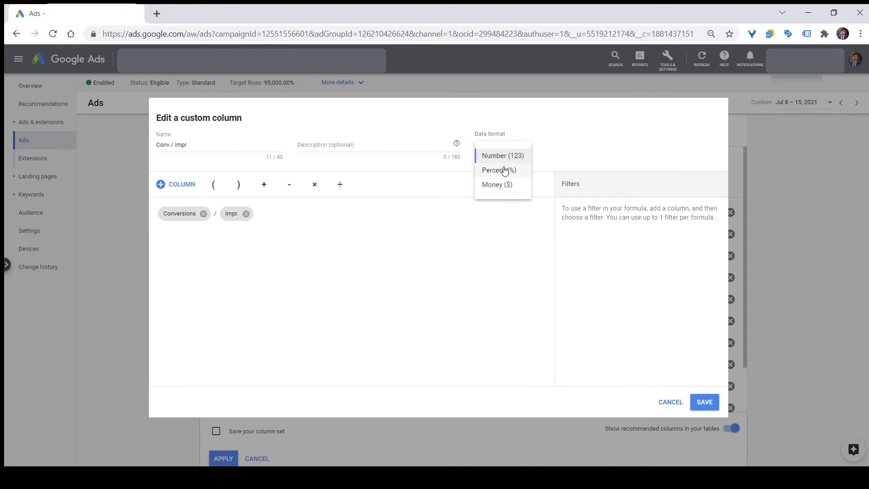
click(506, 171)
click(701, 402)
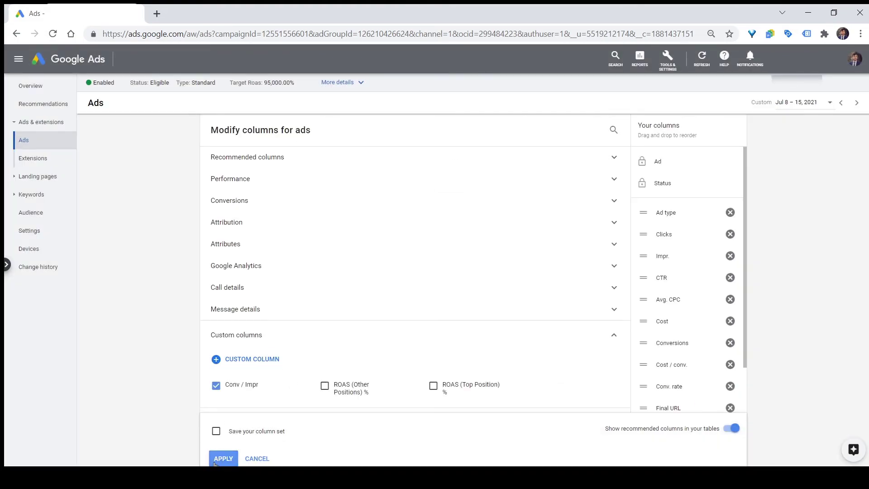
click(224, 458)
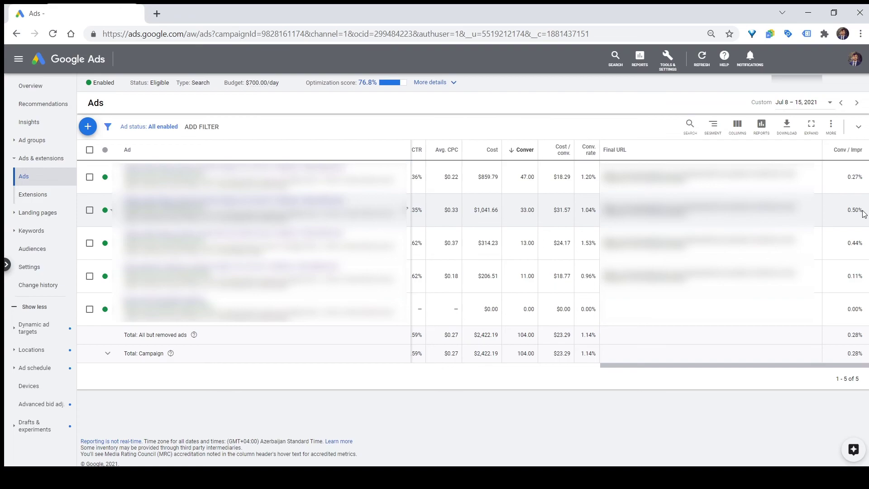
scroll(764, 238, right, 5)
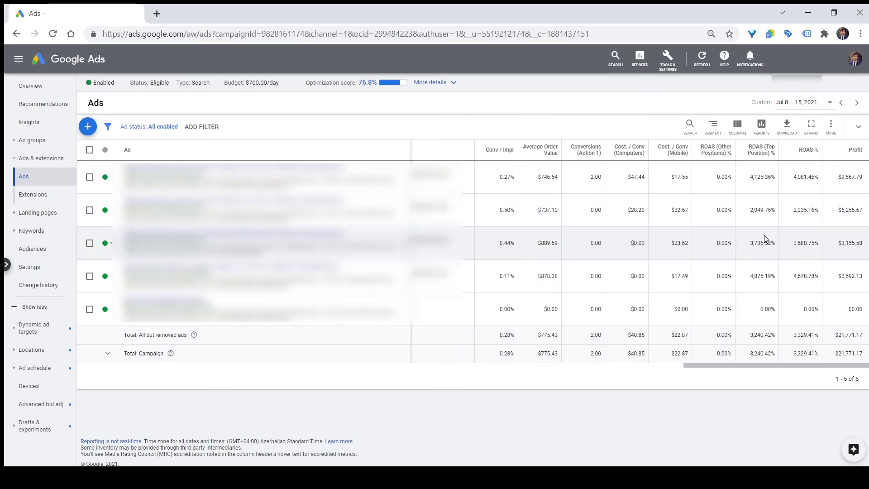